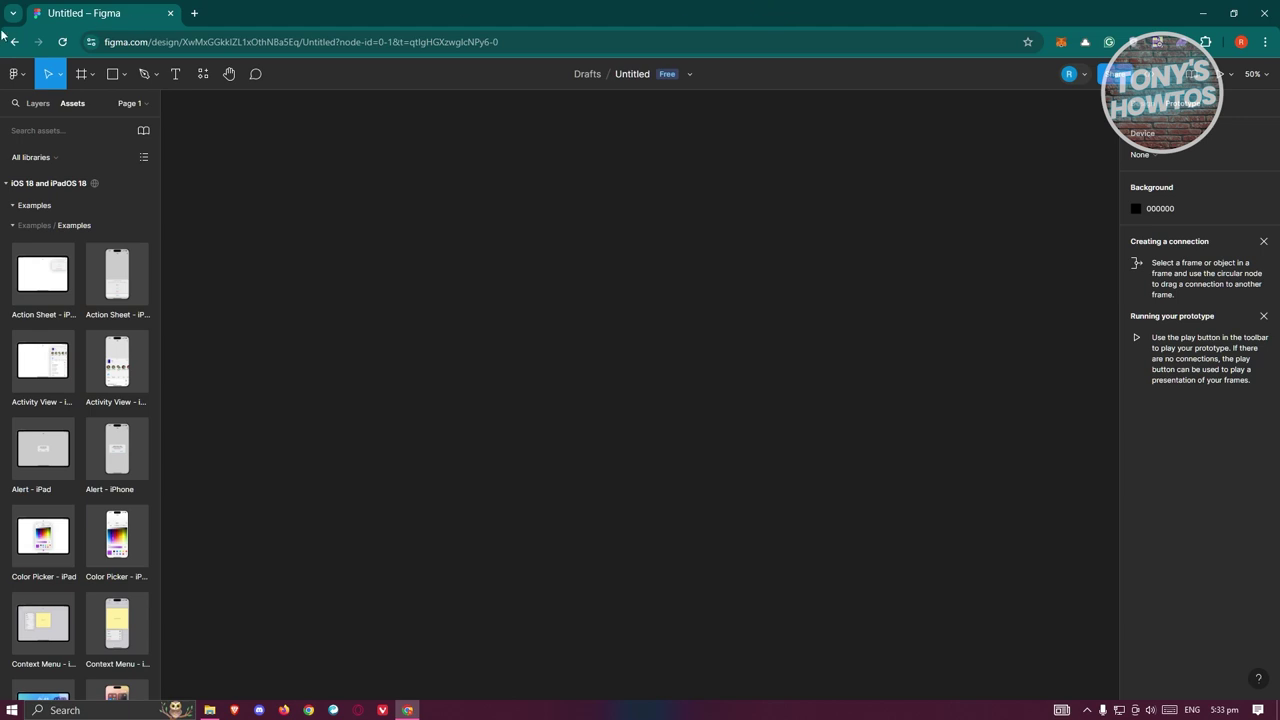
left_click(84, 74)
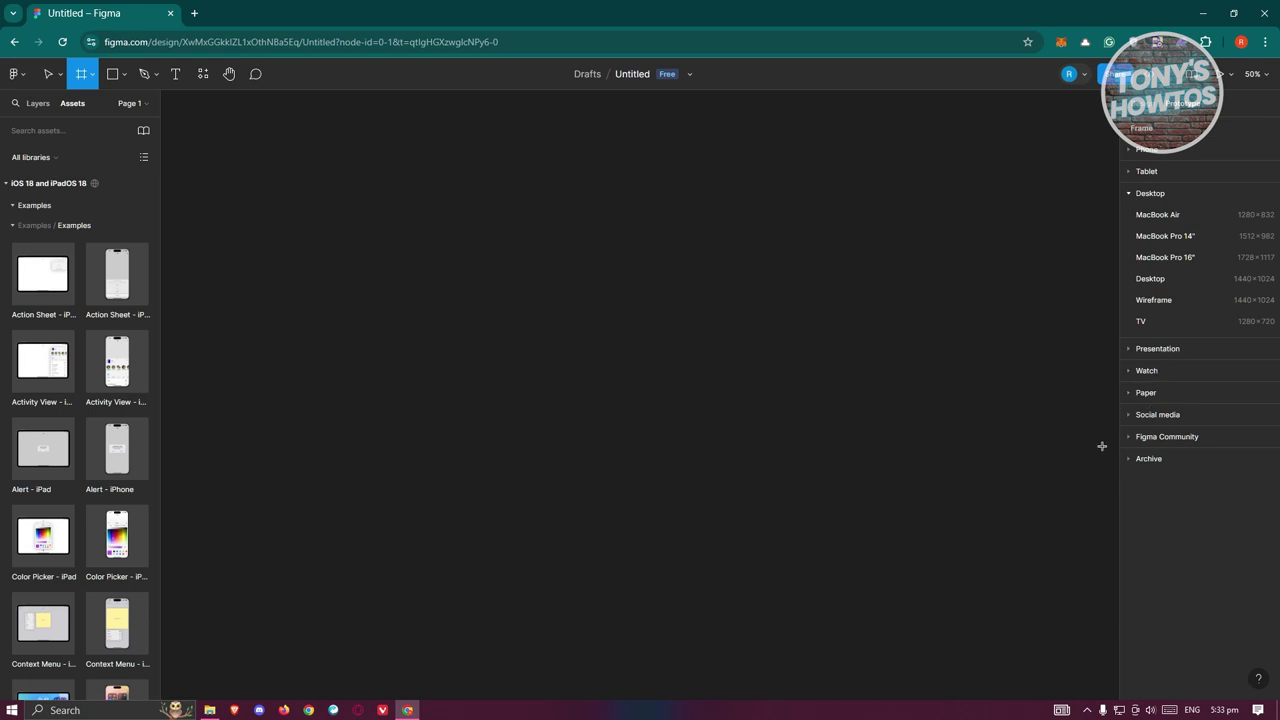
Add a 1440×1024 Desktop frame and draw a rectangle to its right.
left_click(1158, 278)
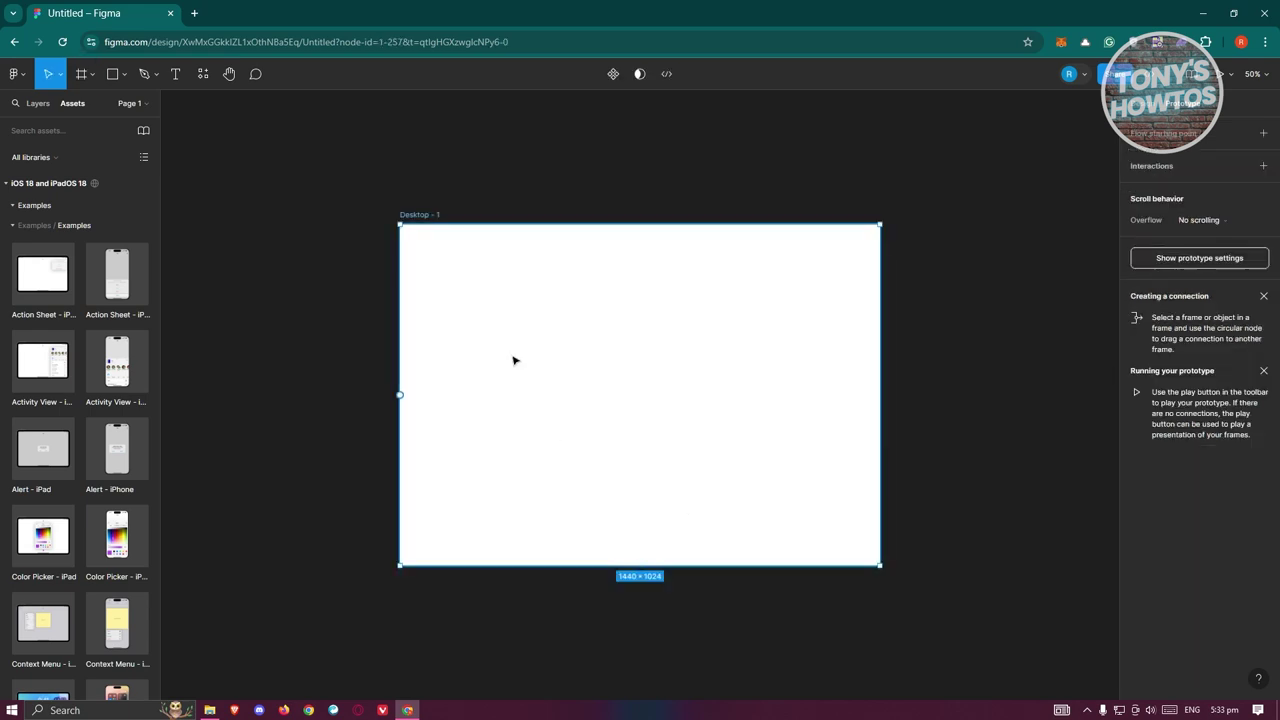
left_click_drag(974, 459, 777, 352)
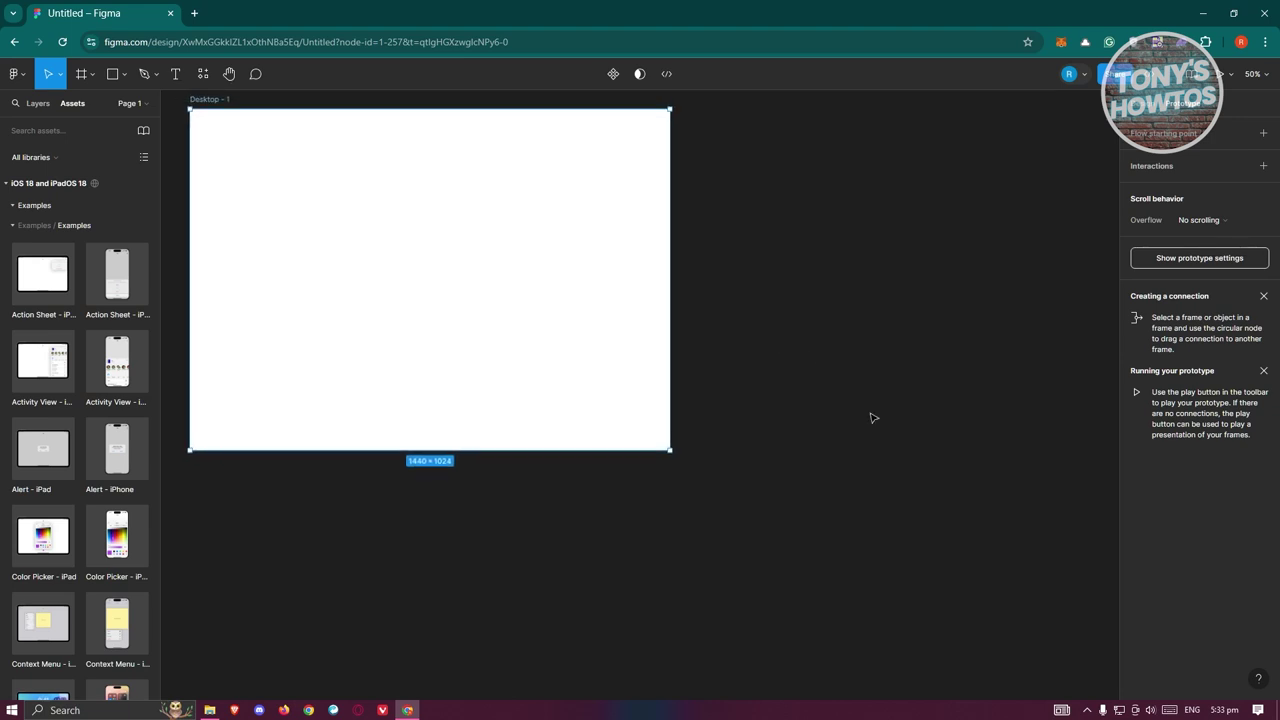
left_click(111, 74)
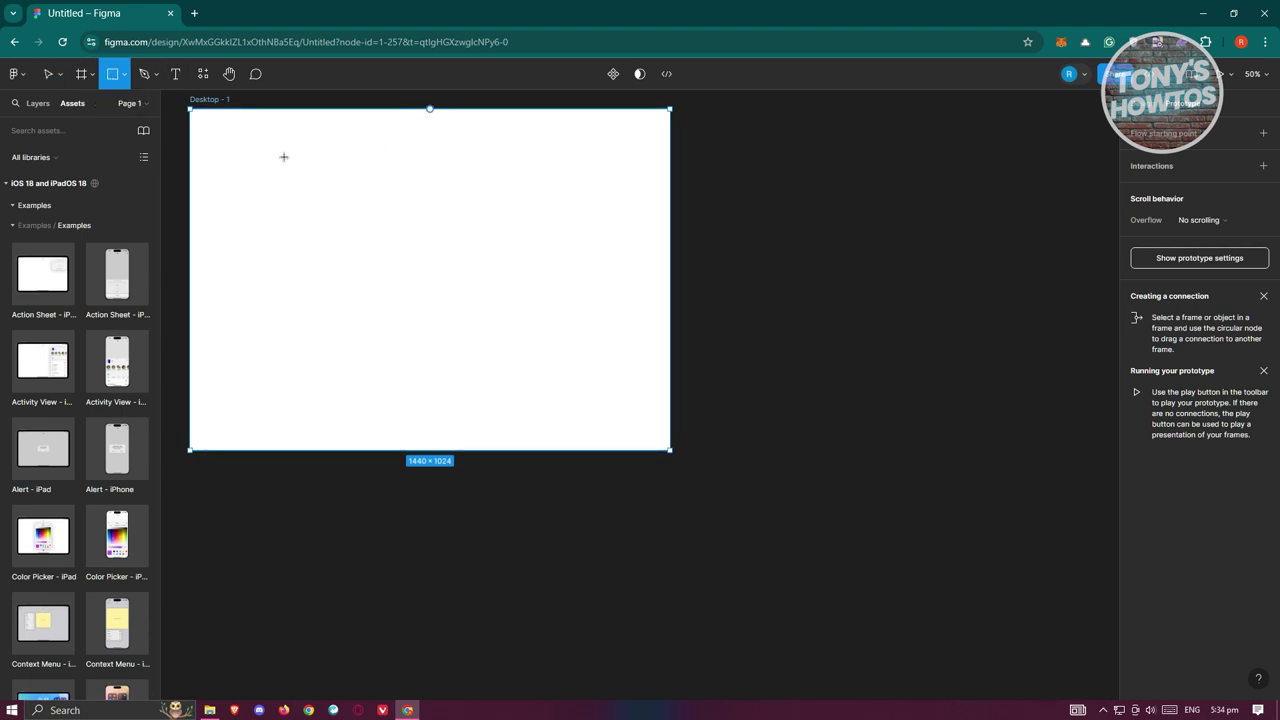
left_click_drag(700, 206, 757, 275)
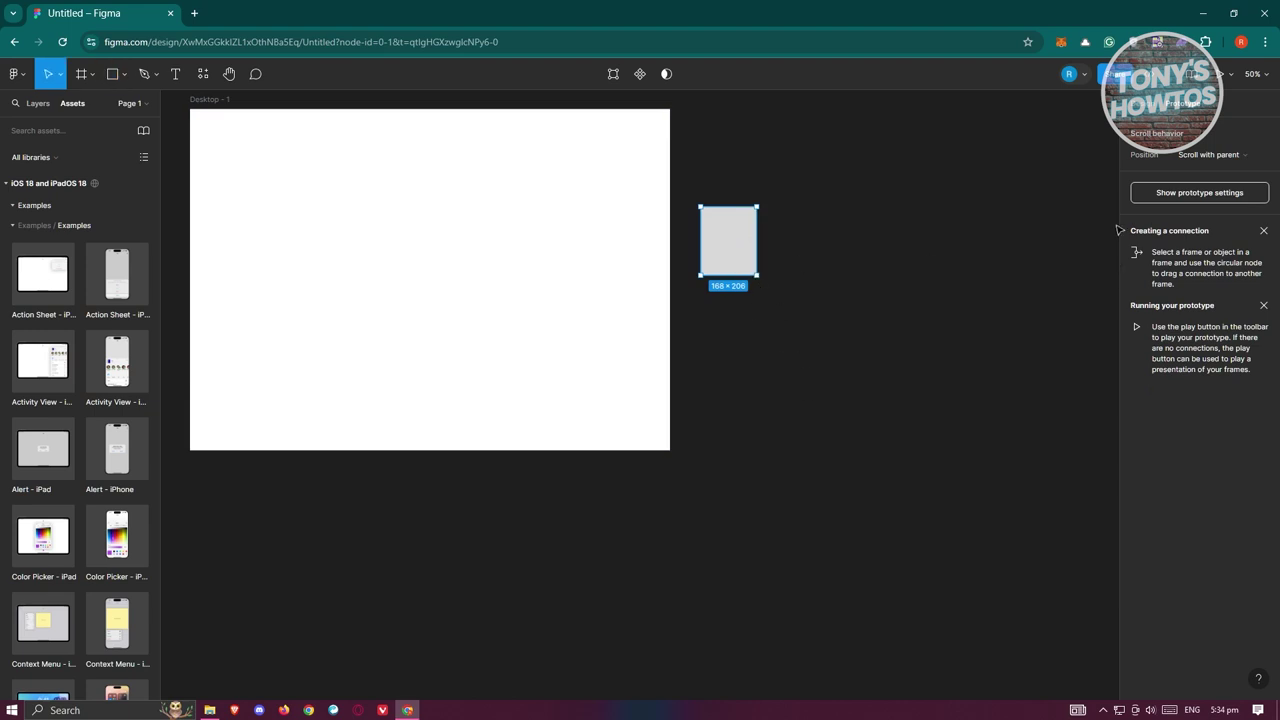
Resize the rectangle to 280 wide by 360 high.
left_click(1146, 104)
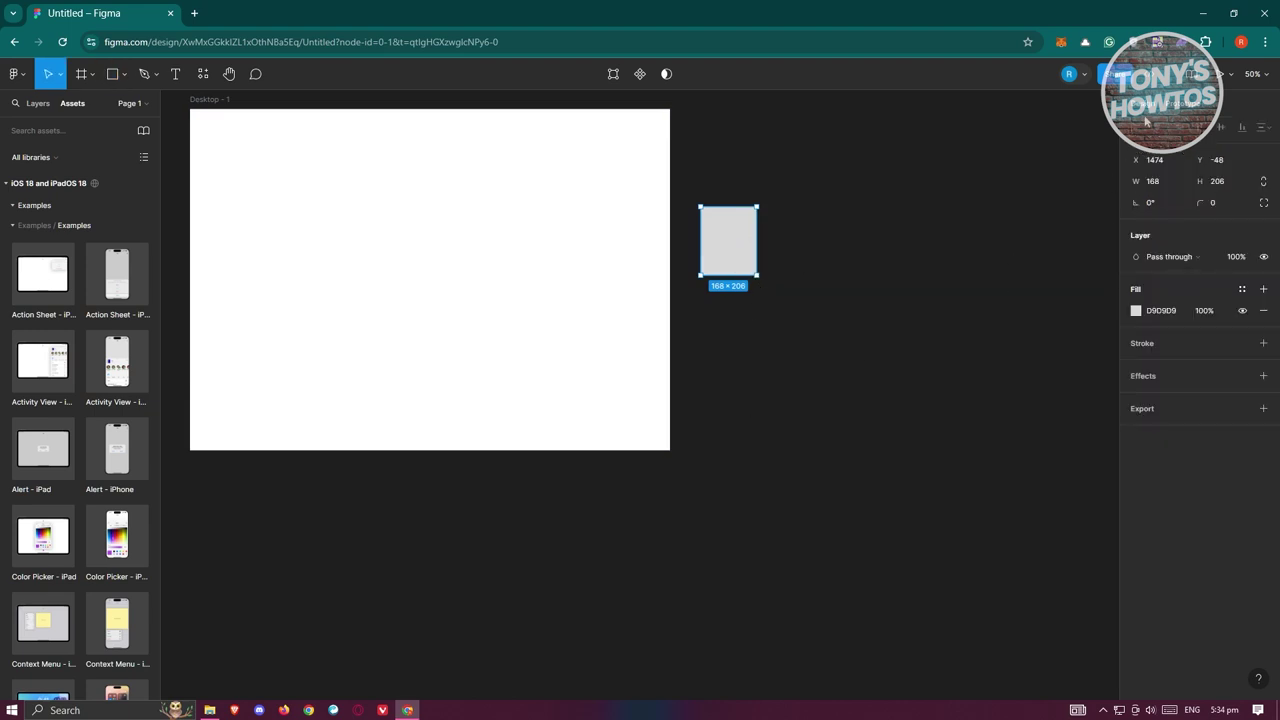
left_click(1156, 185)
type("280")
key("Tab")
type("3")
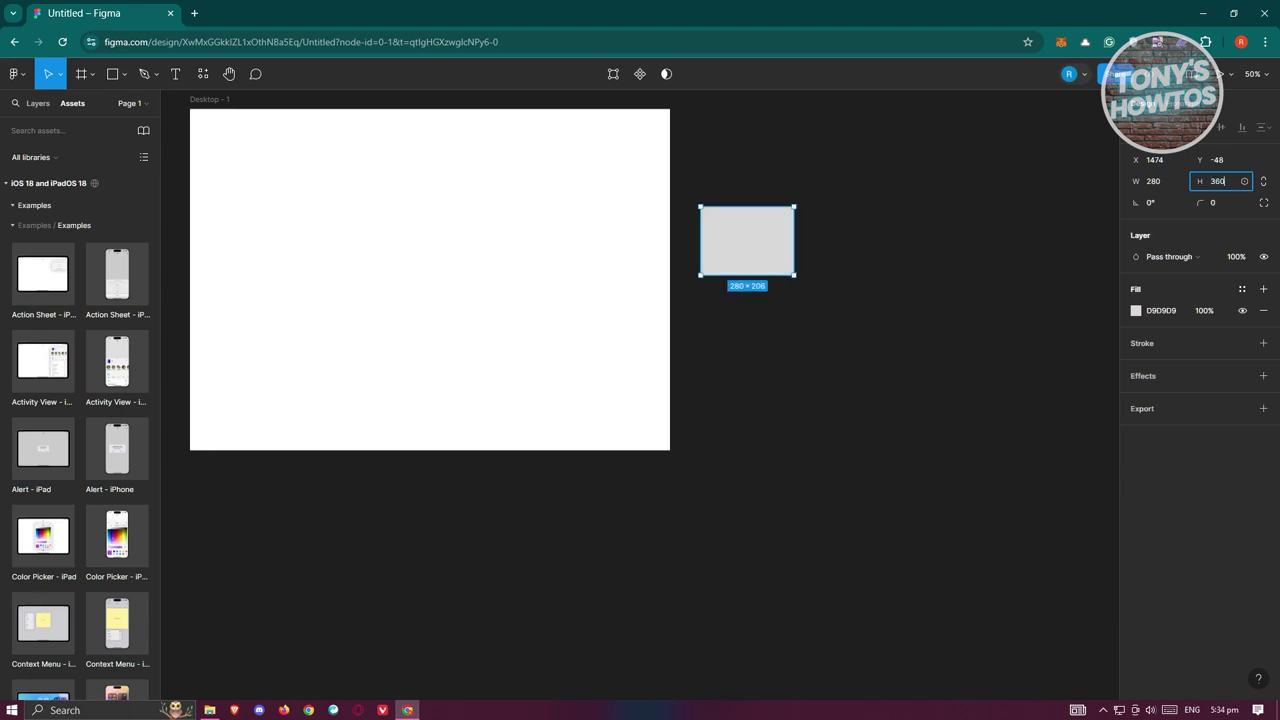
type("60")
key("Return")
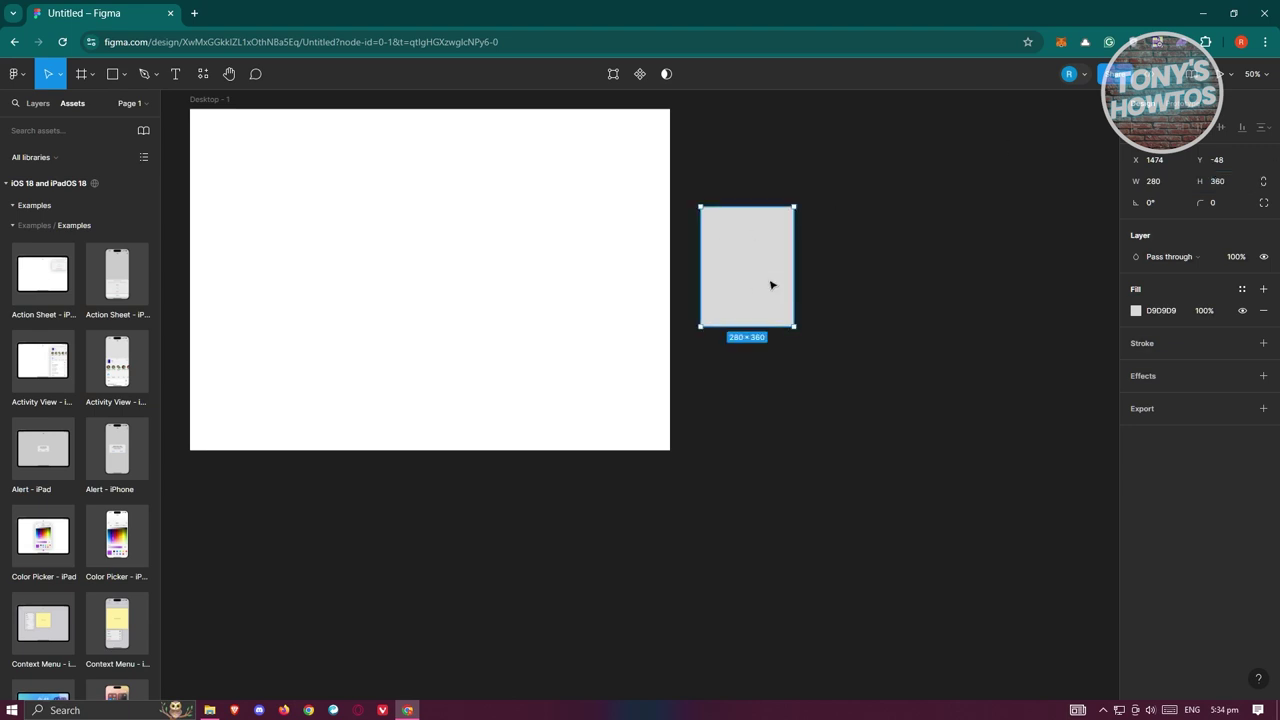
left_click_drag(766, 283, 756, 281)
left_click(48, 100)
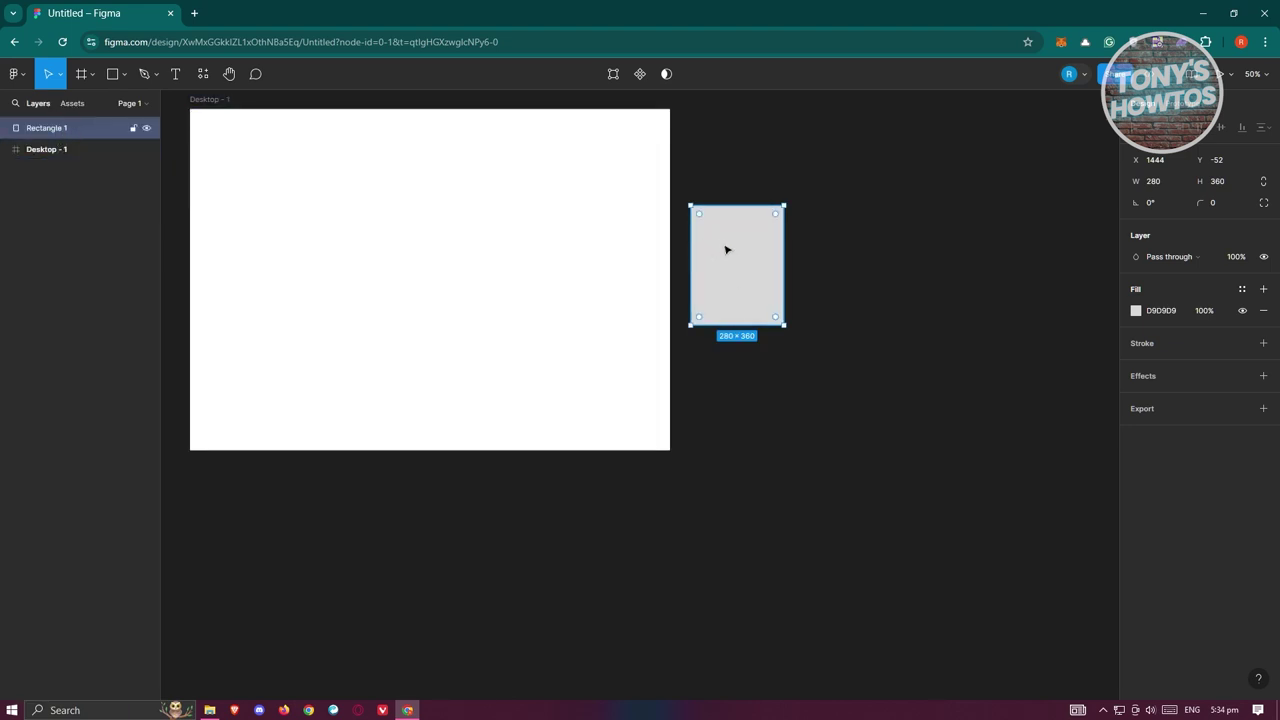
Duplicate the rectangle twice, lining up three rectangles side by side.
left_click_drag(749, 266, 840, 282)
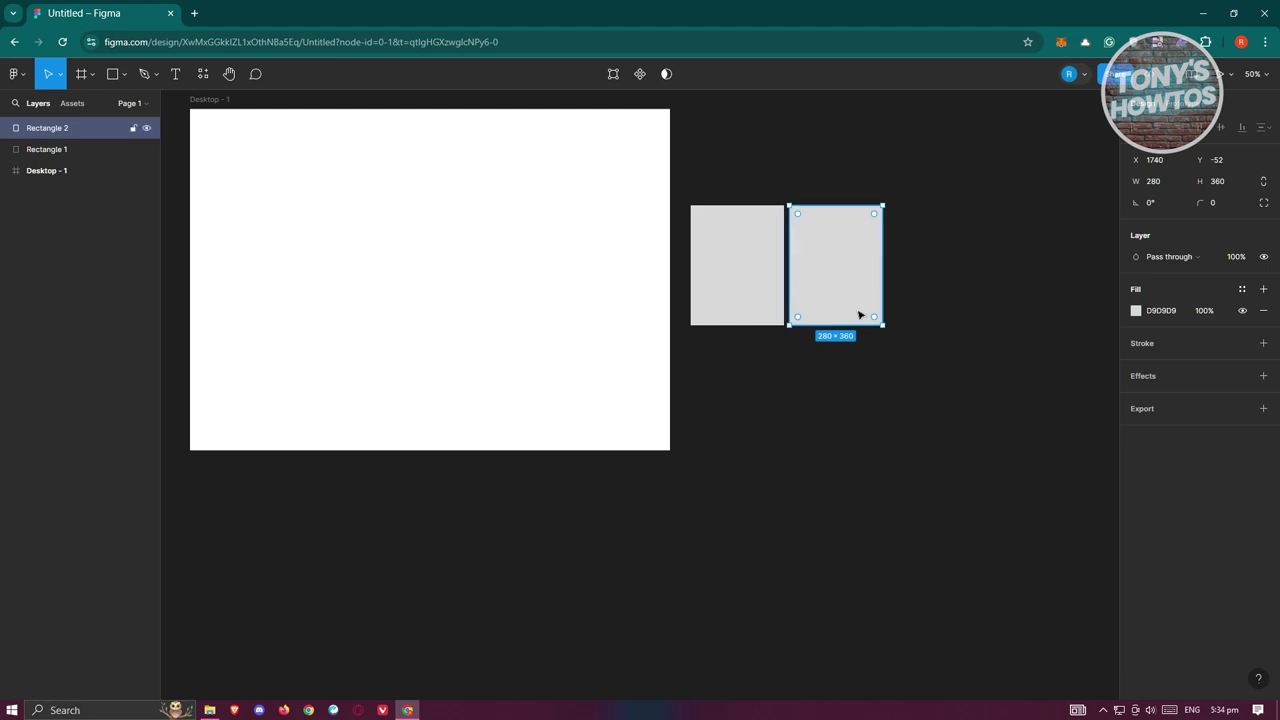
key("ctrl+d")
left_click_drag(823, 280, 922, 284)
Duplicate the three rectangles and line the copies up beside them to make six.
left_click_drag(709, 357, 1024, 186)
key("ctrl+d")
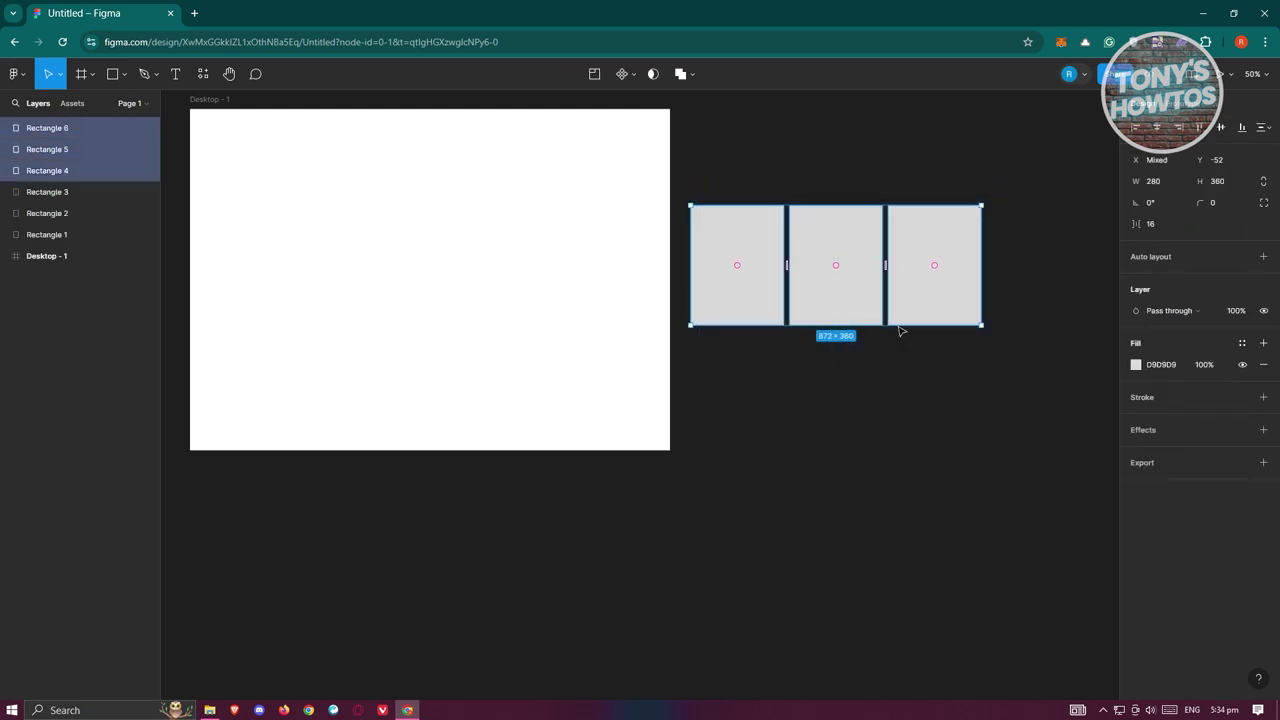
left_click_drag(749, 294, 1006, 414)
scroll(980, 694, "right", 5)
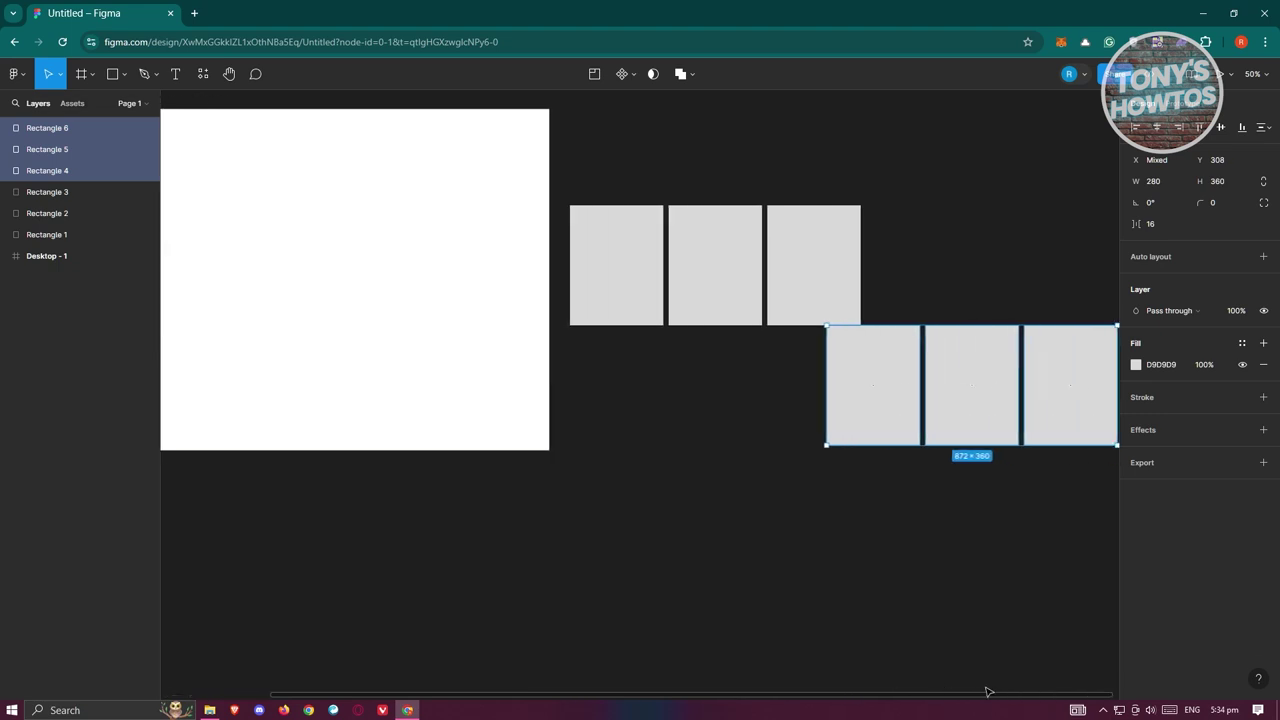
left_click_drag(700, 404, 740, 286)
left_click(771, 423)
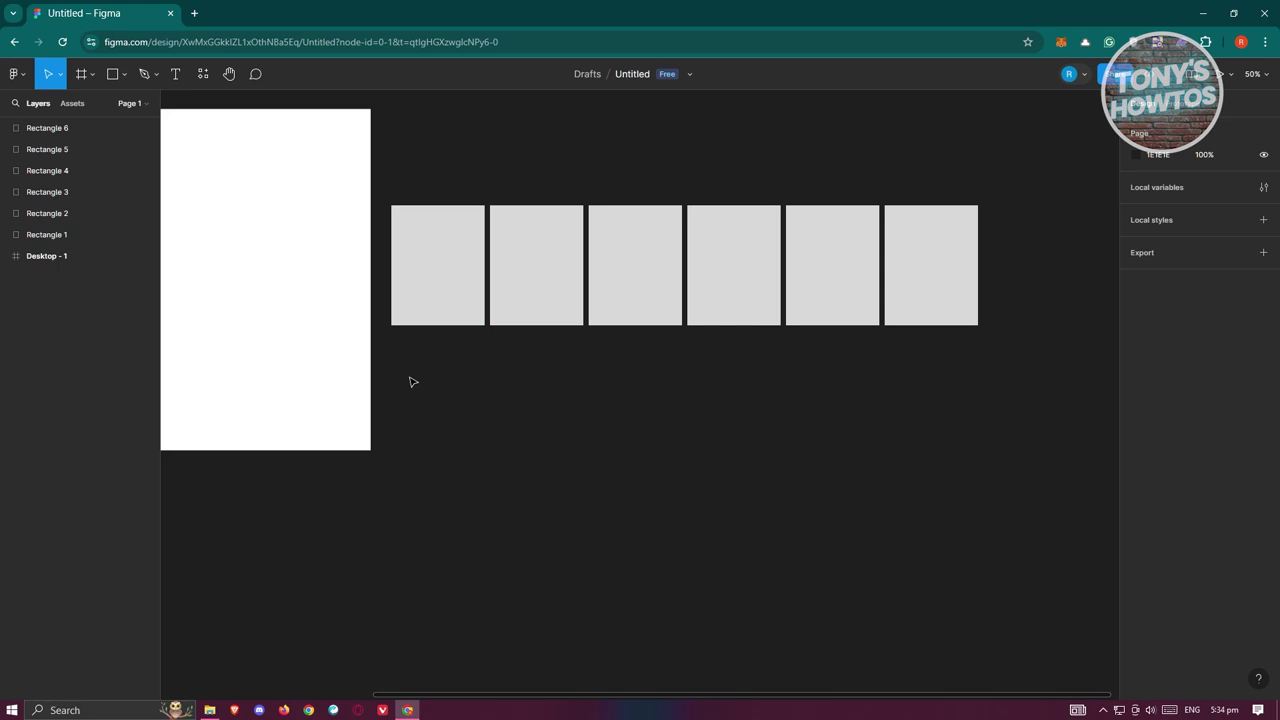
Wrap all six rectangles in an auto-layout frame, Frame 1.
left_click_drag(401, 380, 1004, 142)
mouse_move(899, 310)
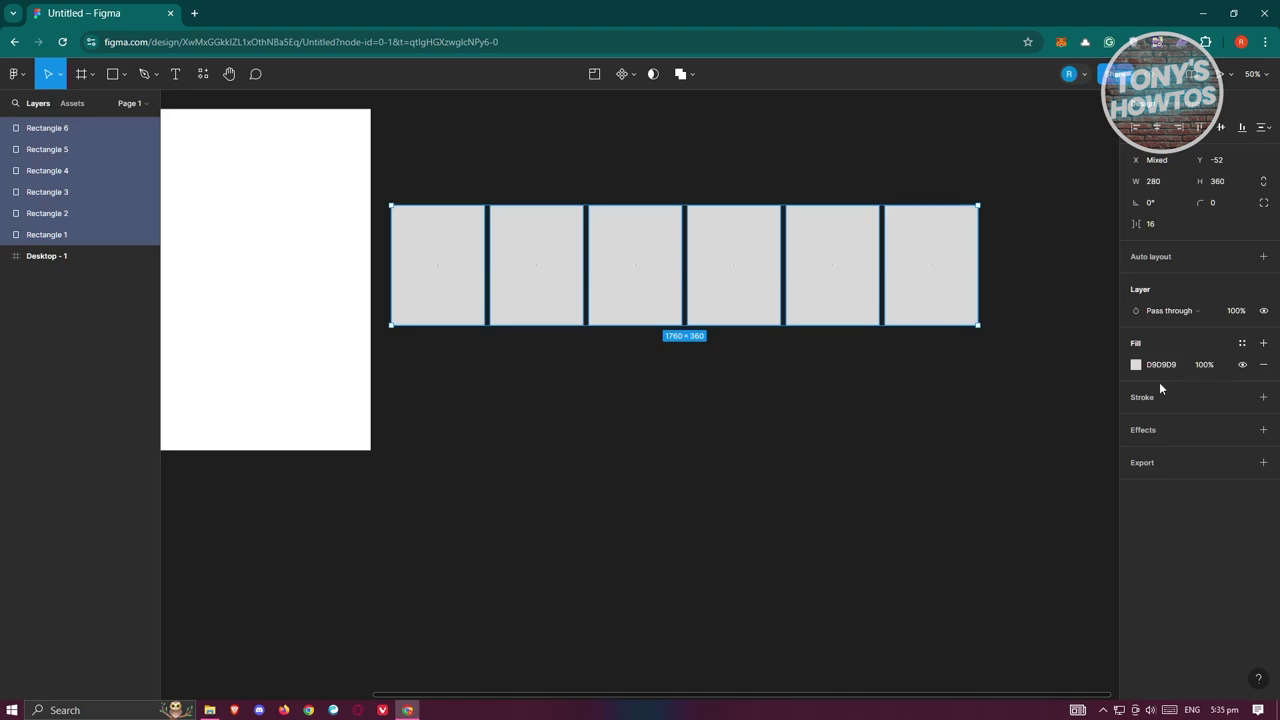
left_click(1263, 259)
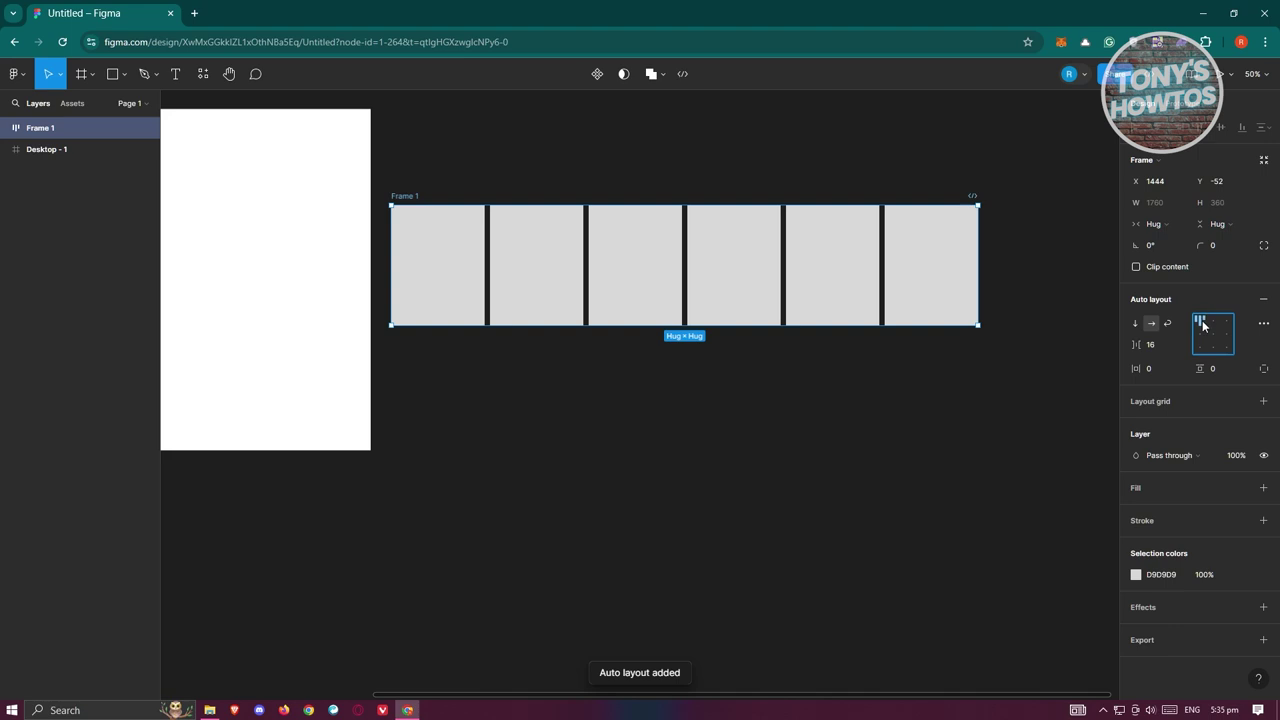
Set Frame 1's auto-layout gap to 10.
left_click(1150, 344)
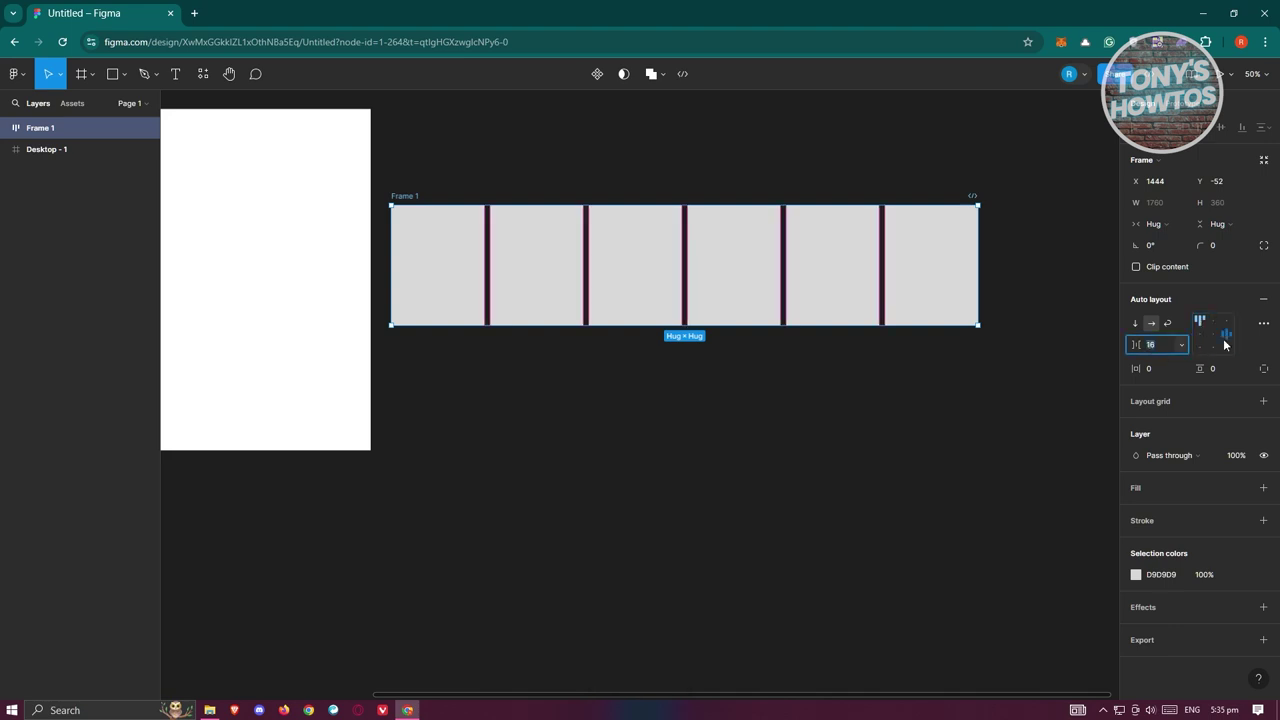
type("10")
key("Return")
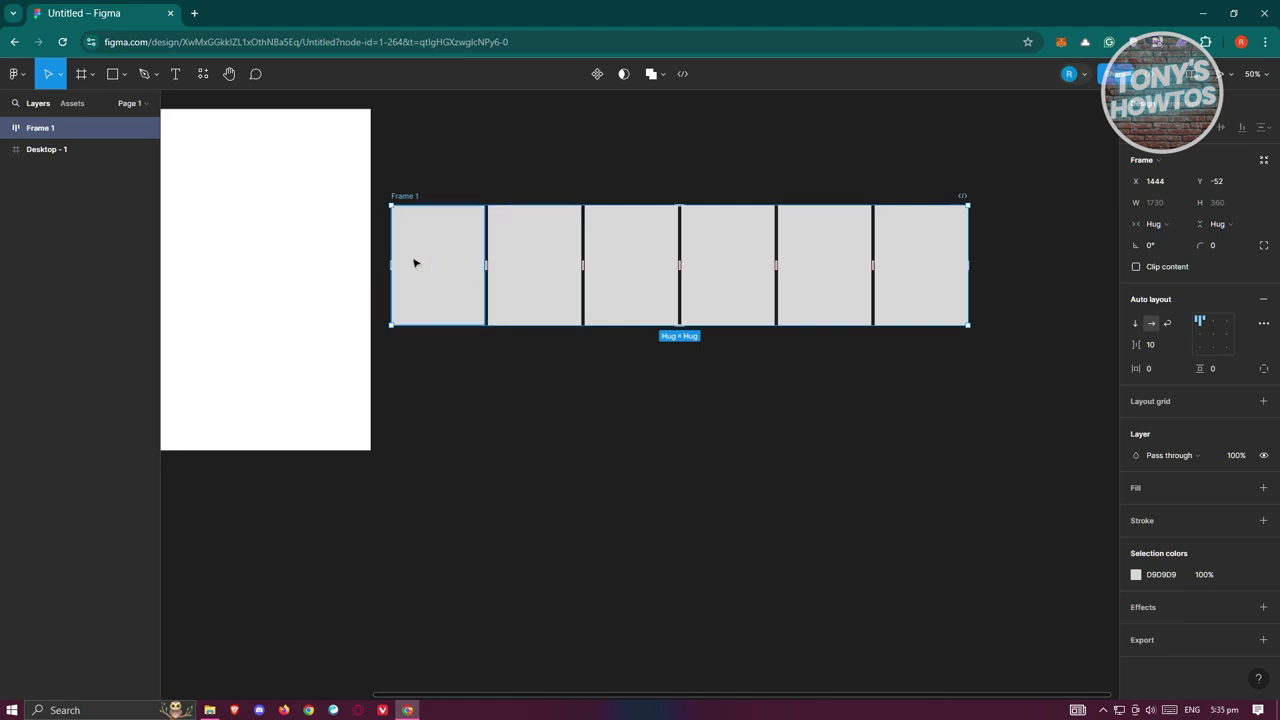
Select Rectangles 1–6 inside Frame 1 in the Layers panel.
left_click(5, 128)
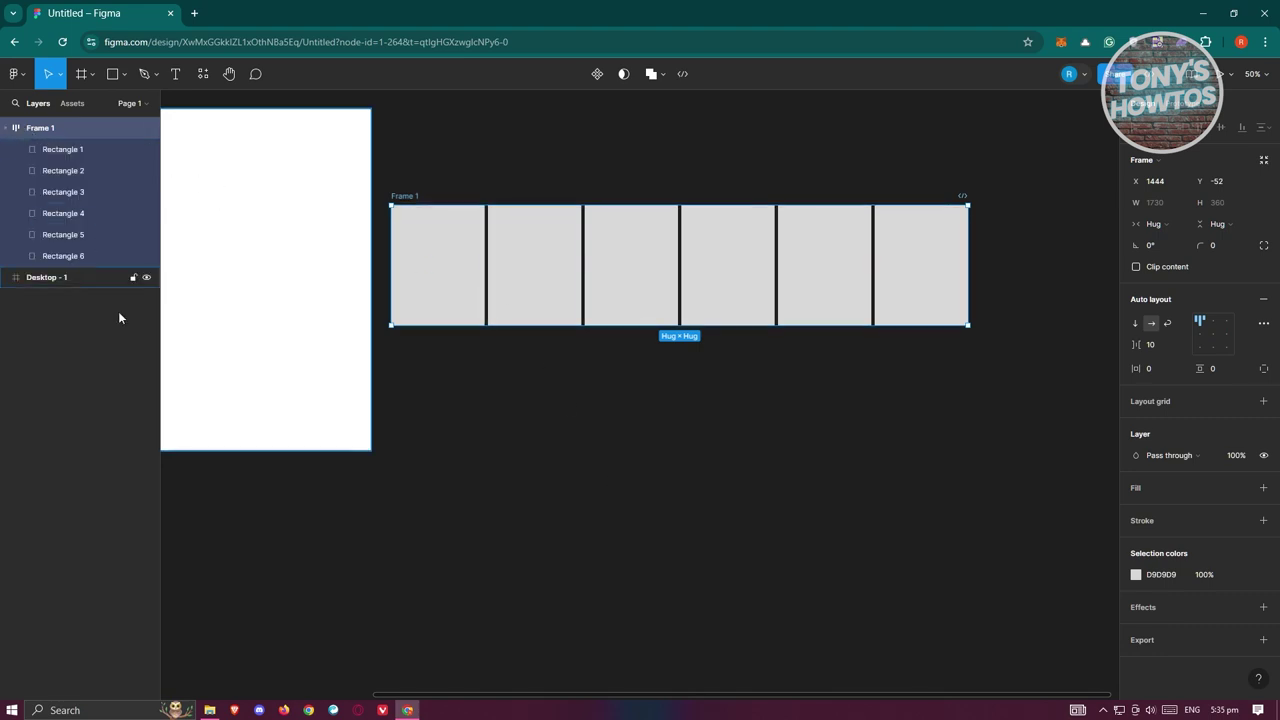
left_click(68, 150)
left_click(66, 171, "shift")
left_click(65, 198, "shift")
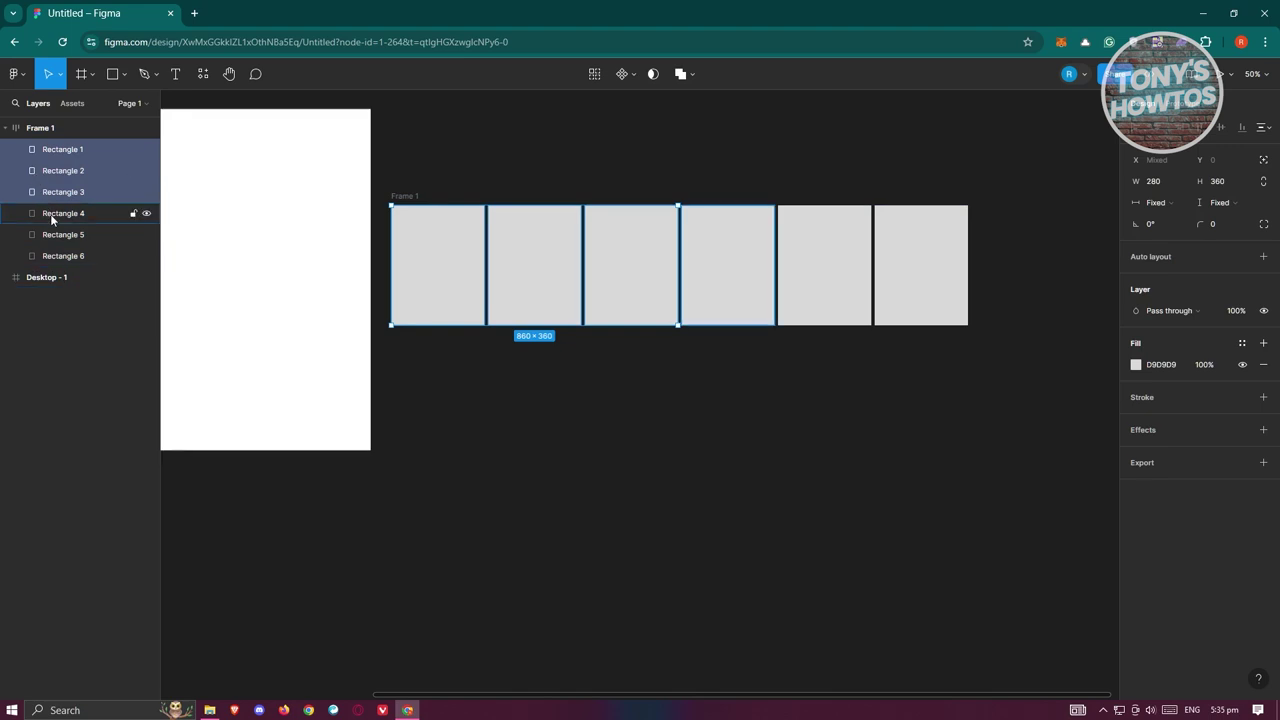
left_click(52, 214, "shift")
left_click(77, 257, "shift")
left_click(77, 257, "shift")
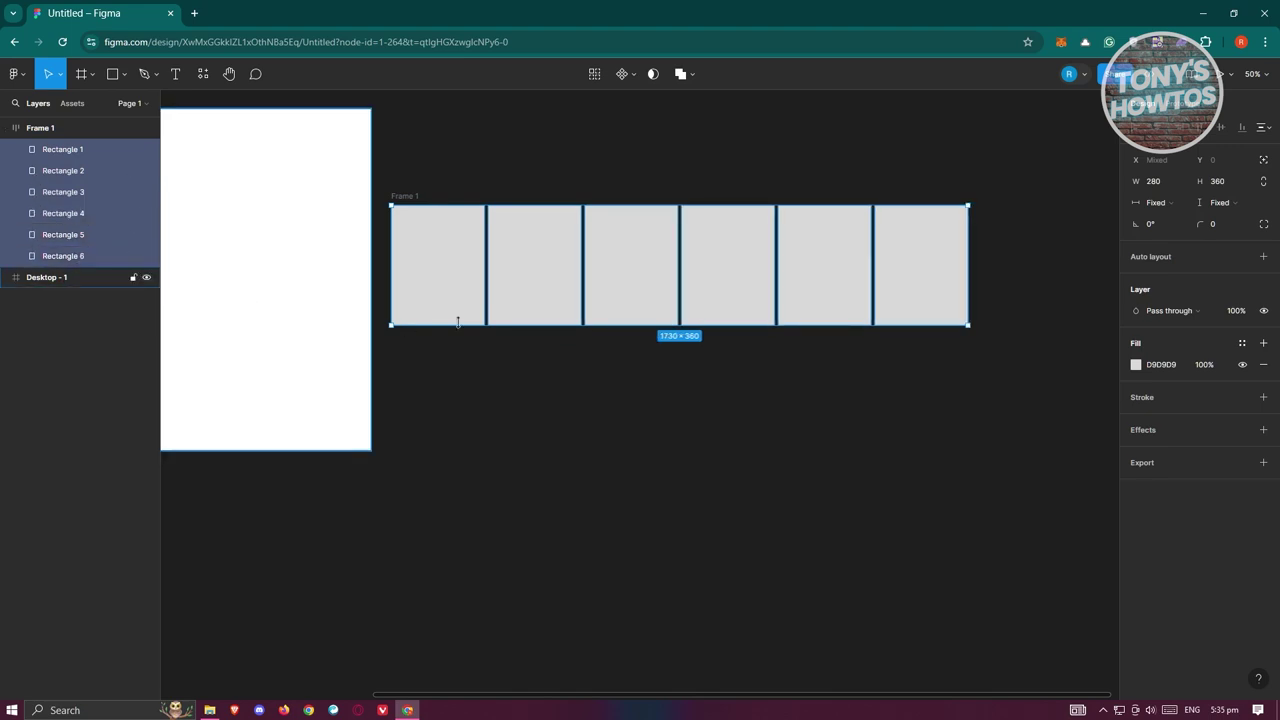
left_click(202, 76)
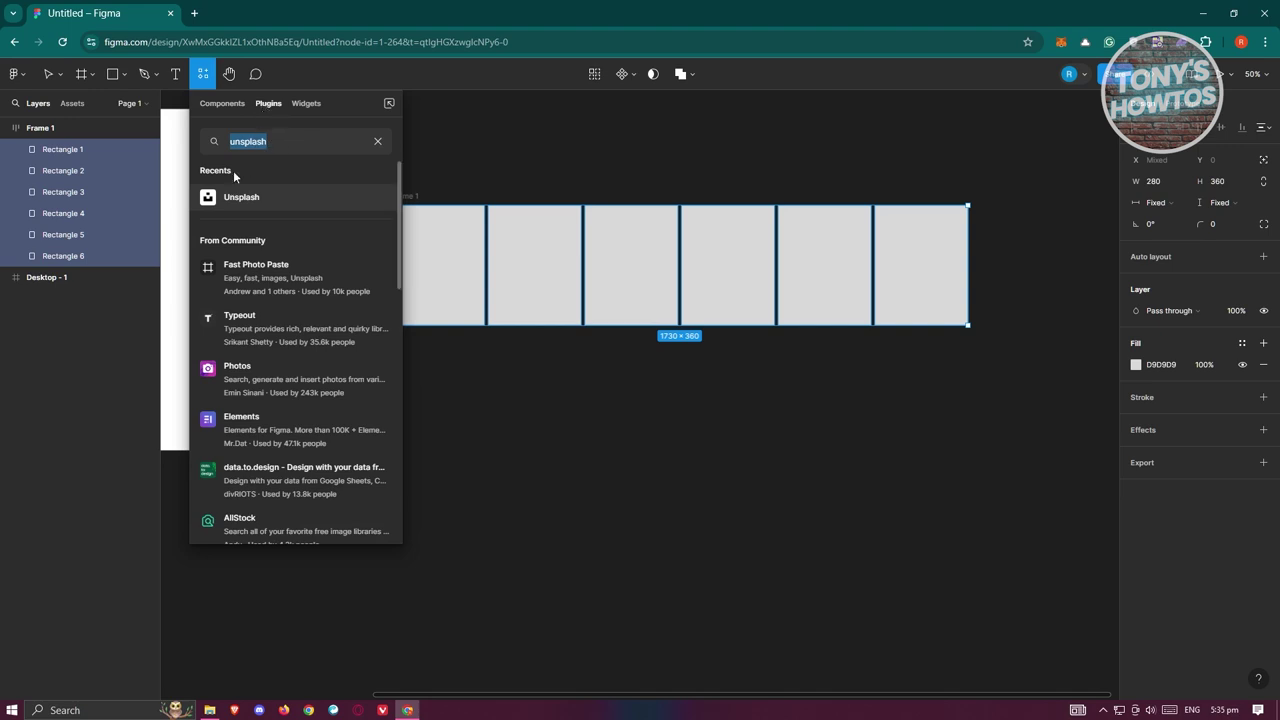
Fill the six rectangles with Unsplash 'animal' photos, then duplicate them as Rectangles 7–12.
left_click(237, 199)
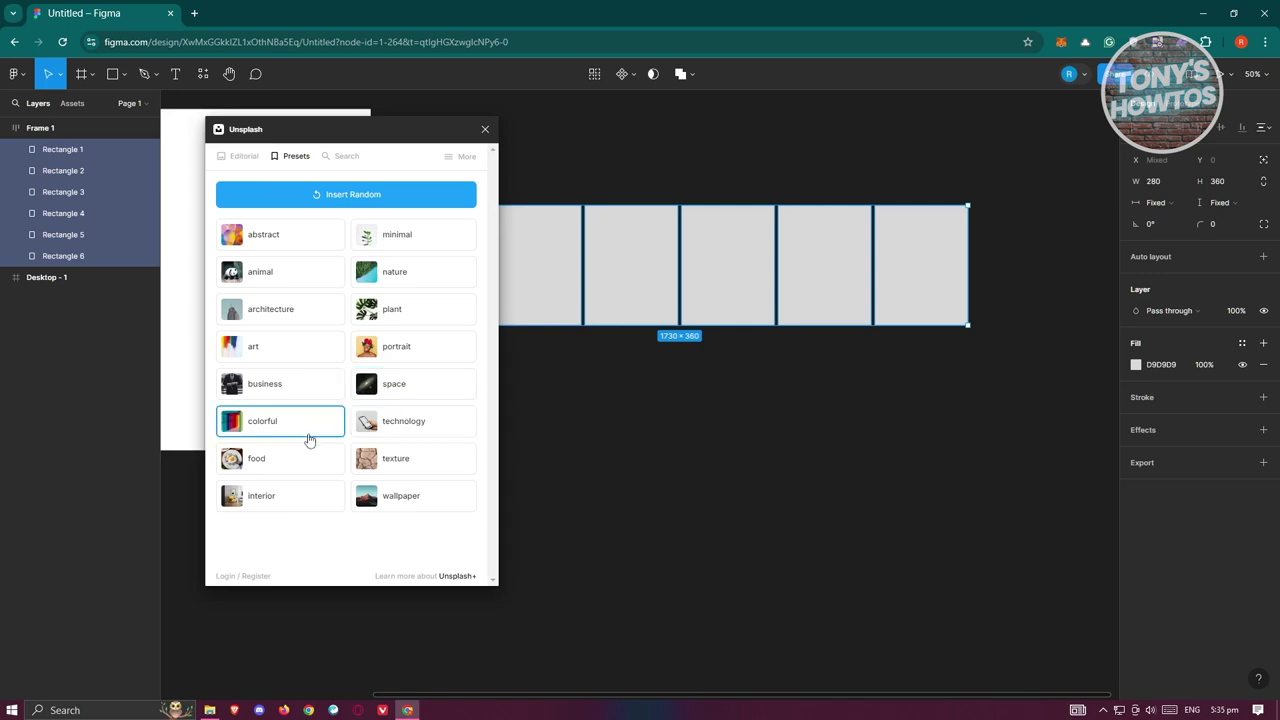
left_click(262, 276)
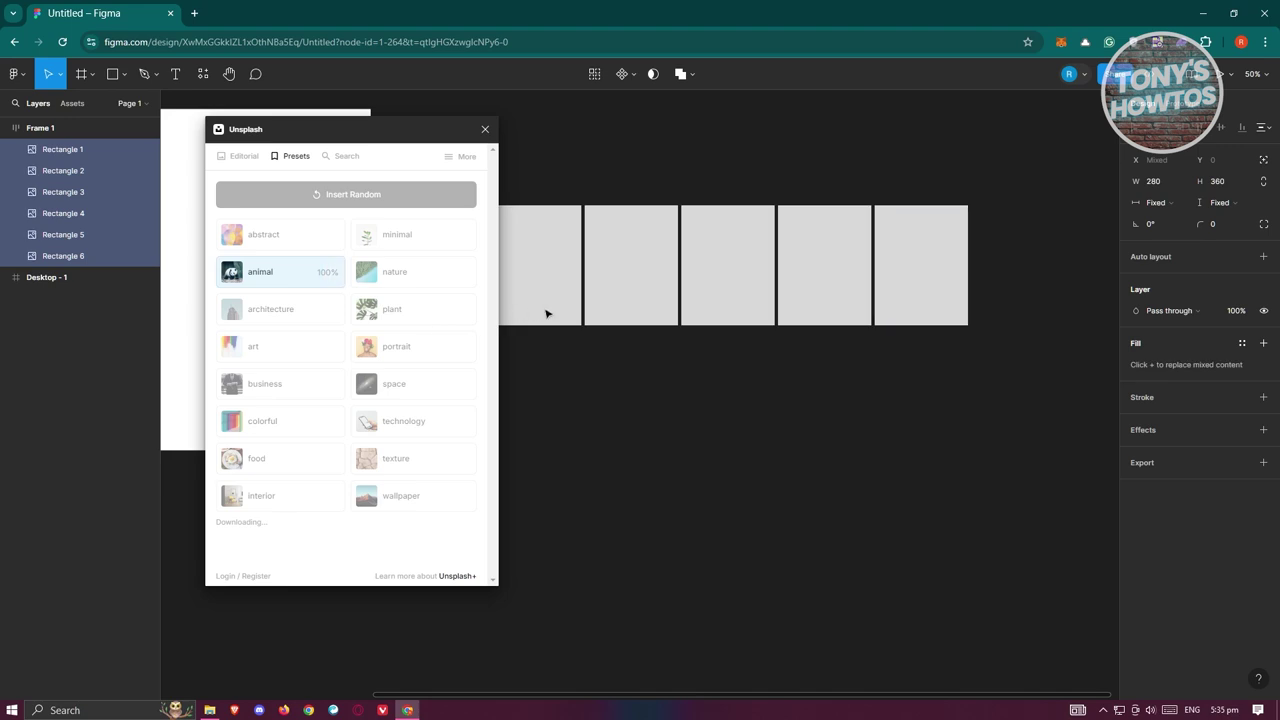
left_click(485, 129)
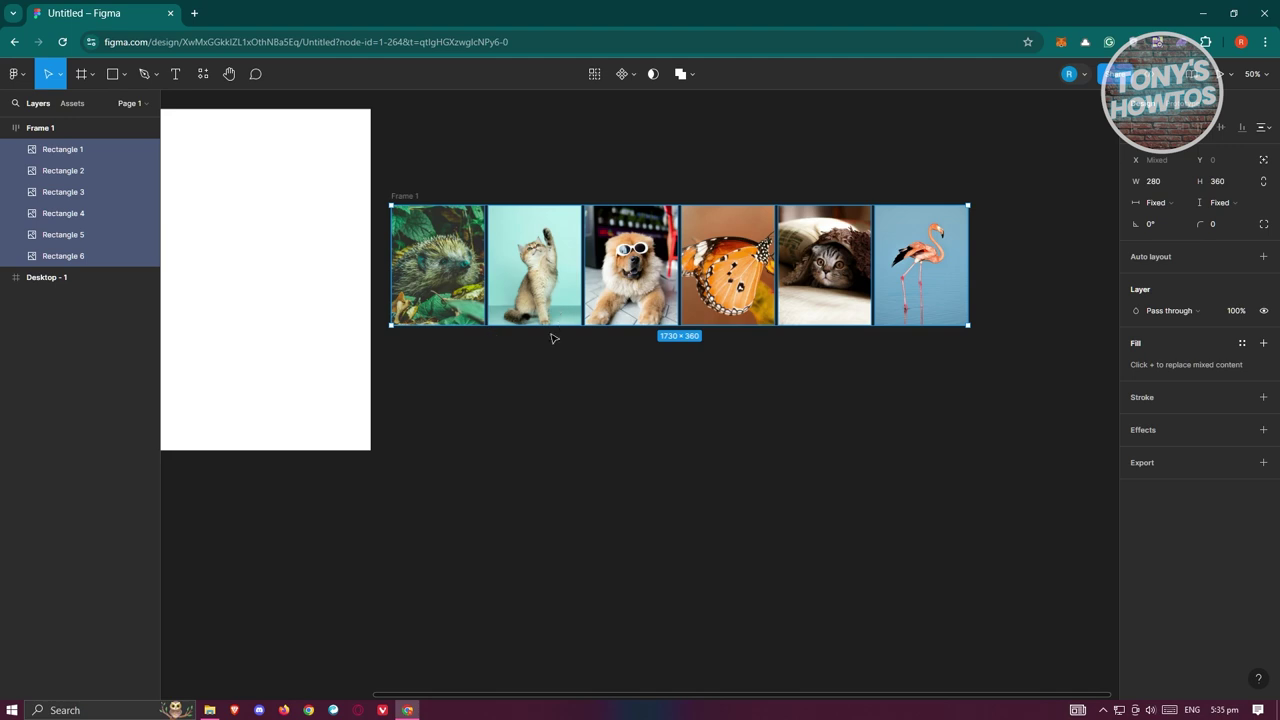
key("ctrl+d")
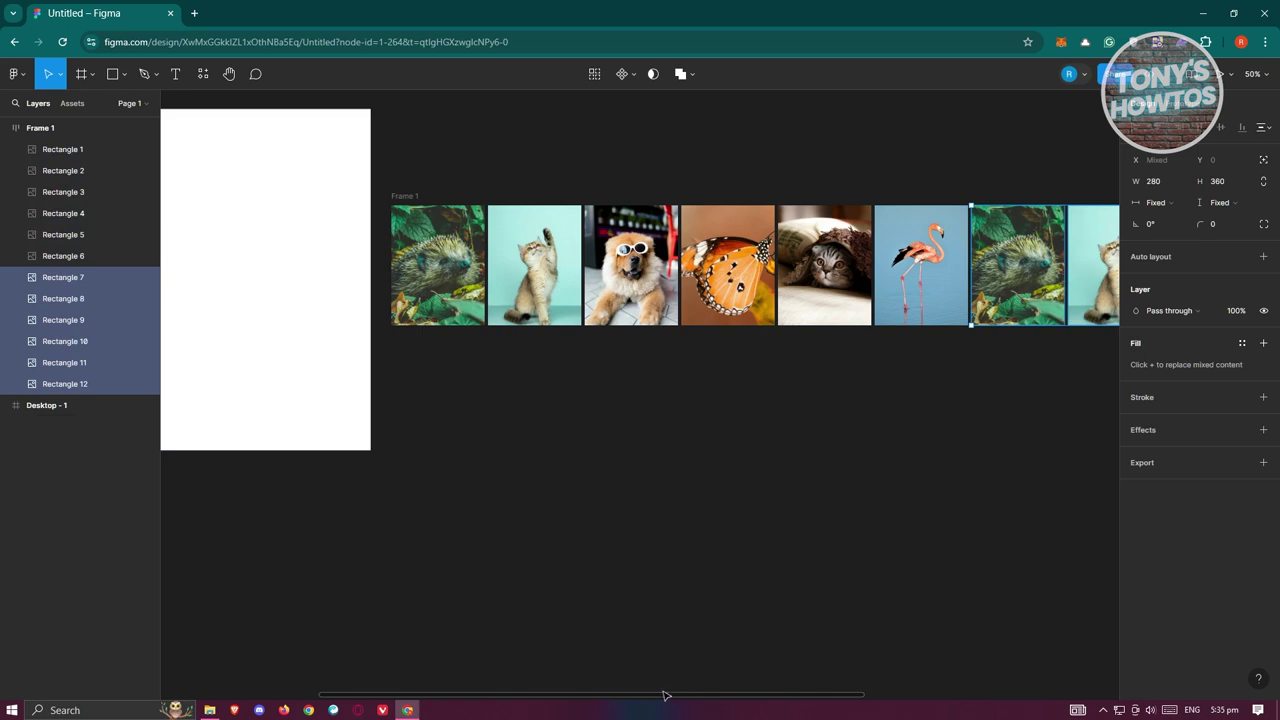
left_click_drag(668, 700, 845, 694)
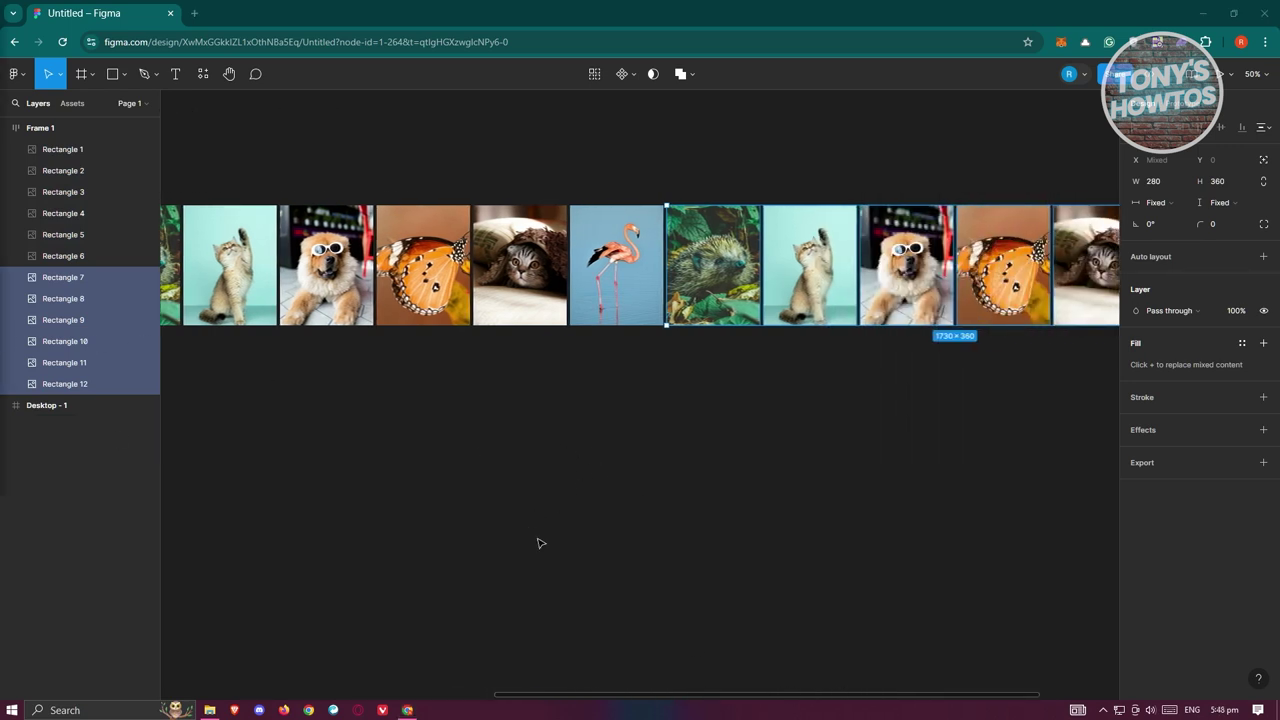
Use Frame selection on the Frame 1 photo strip to create a 3470×360 parent, Frame 2.
left_click_drag(576, 693, 426, 689)
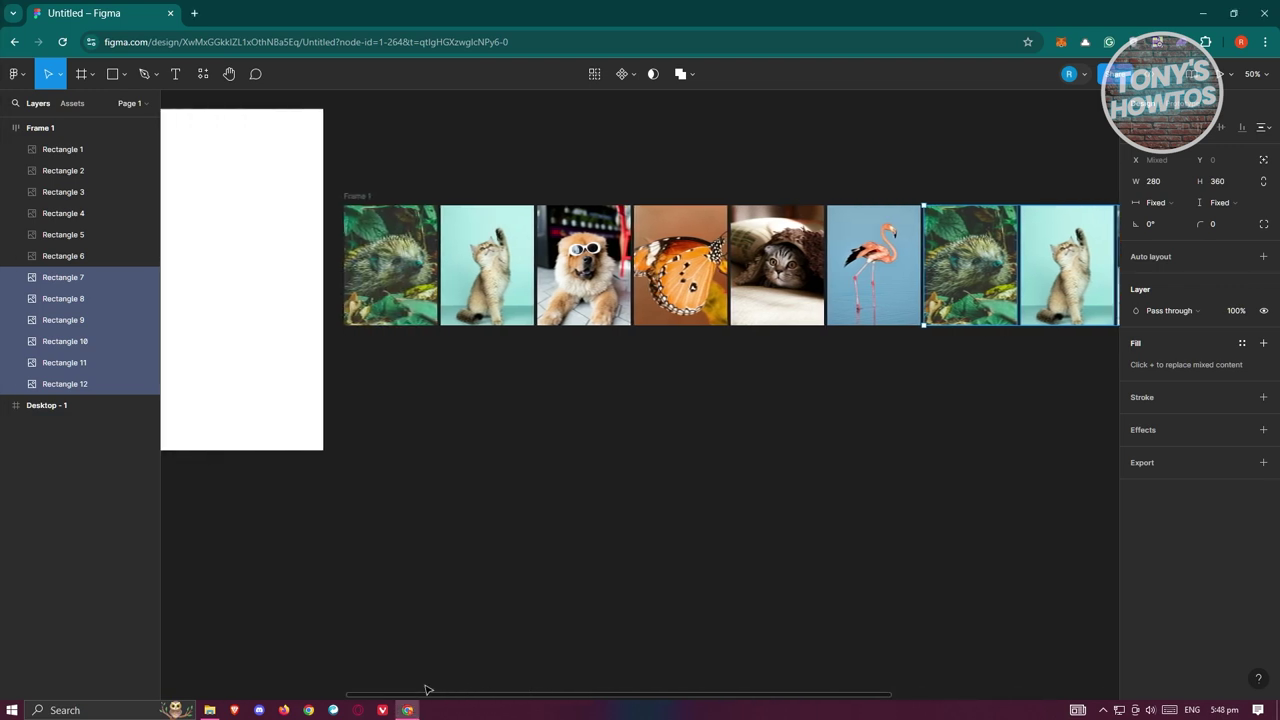
left_click(52, 130)
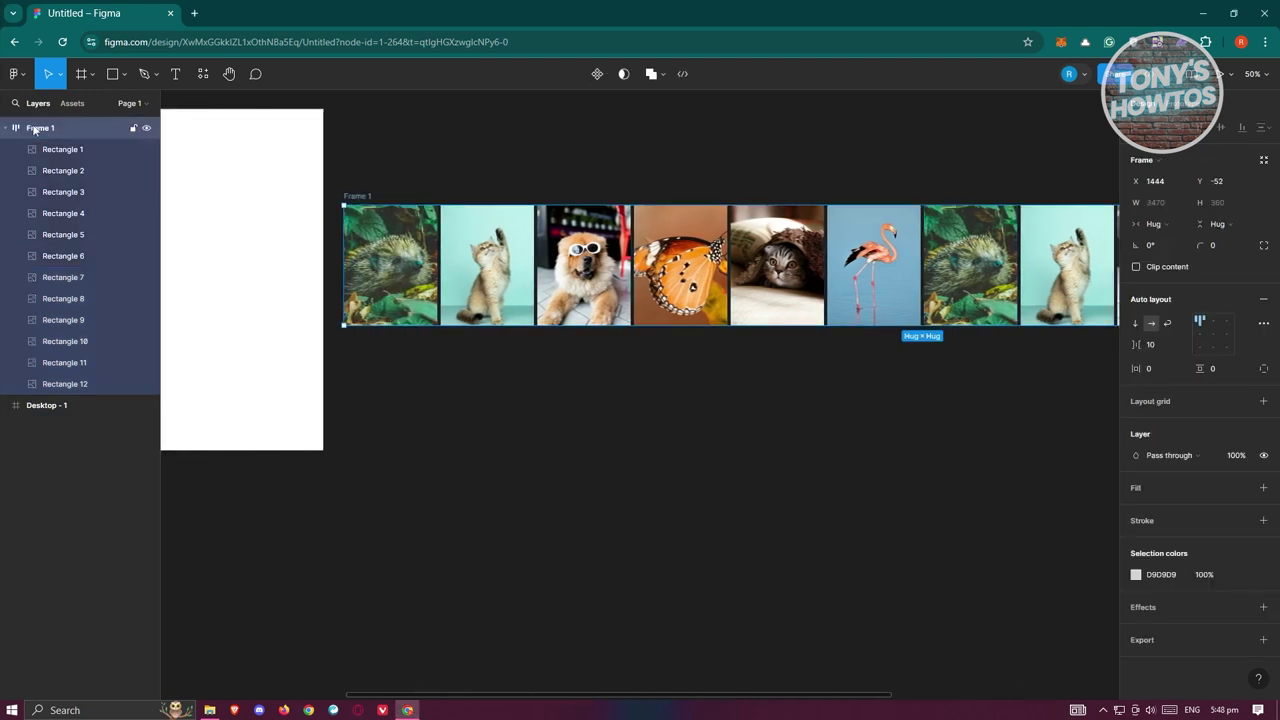
right_click(411, 211)
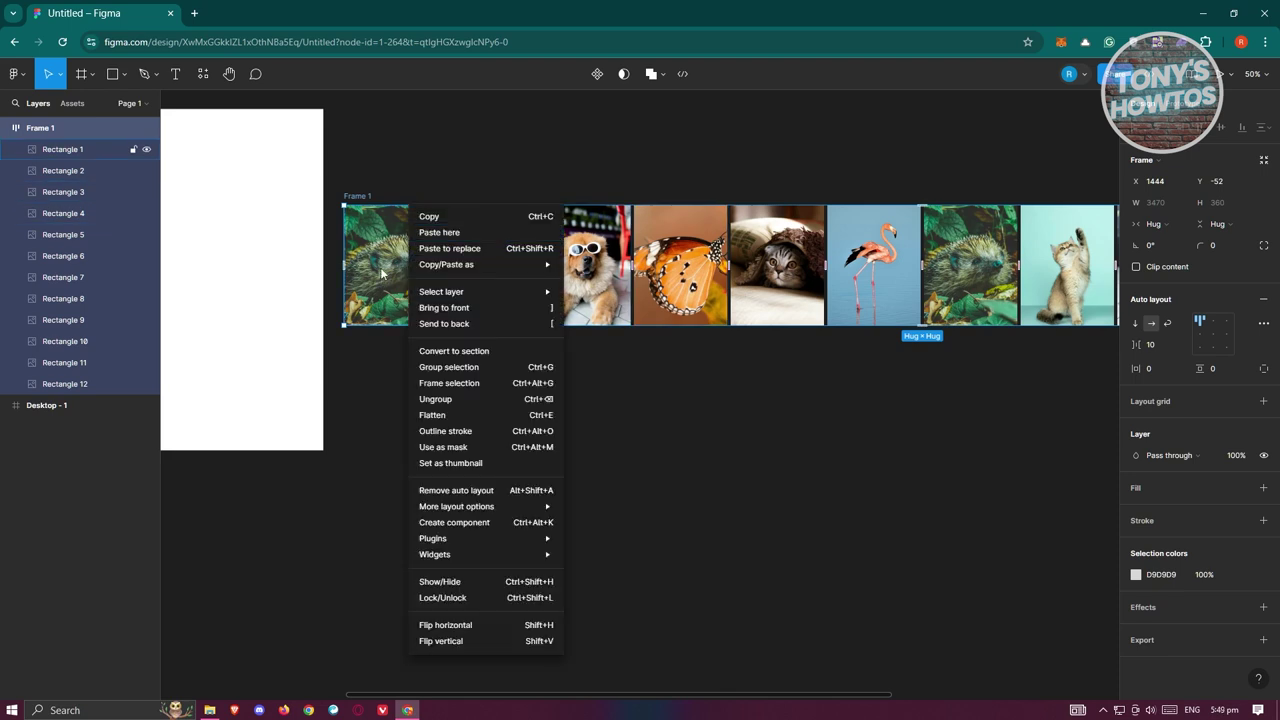
left_click(478, 385)
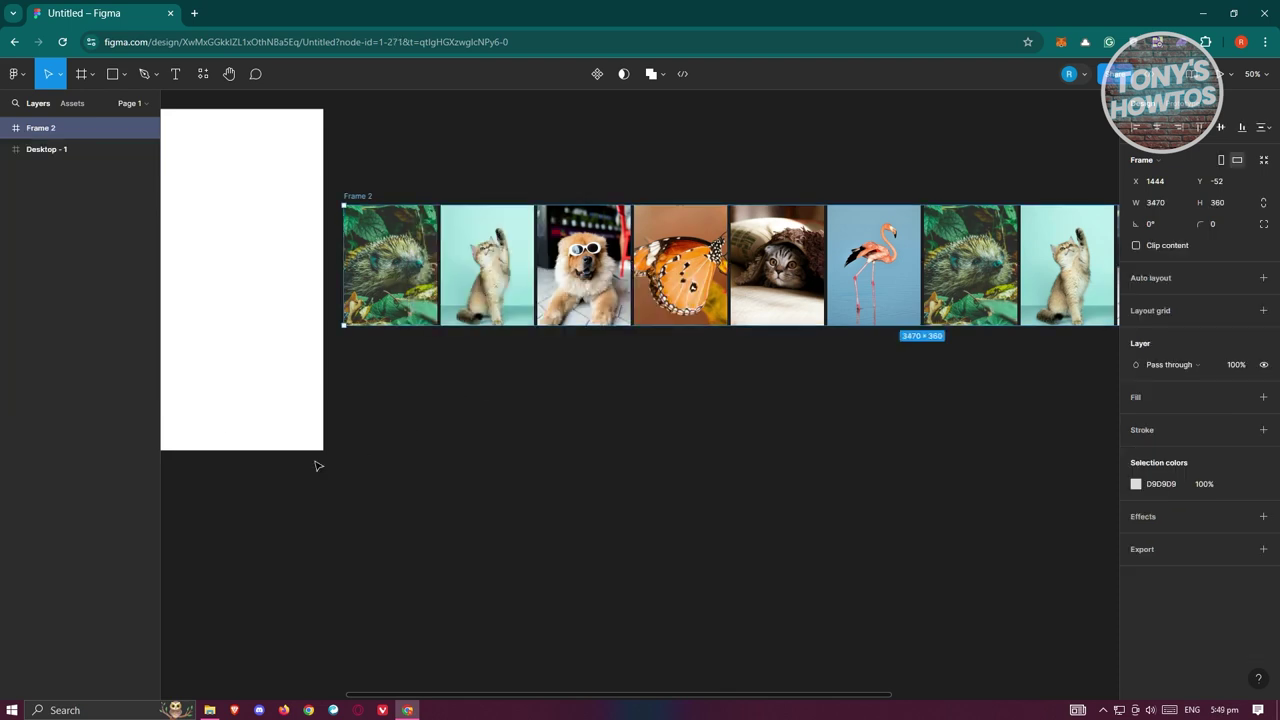
left_click(7, 129)
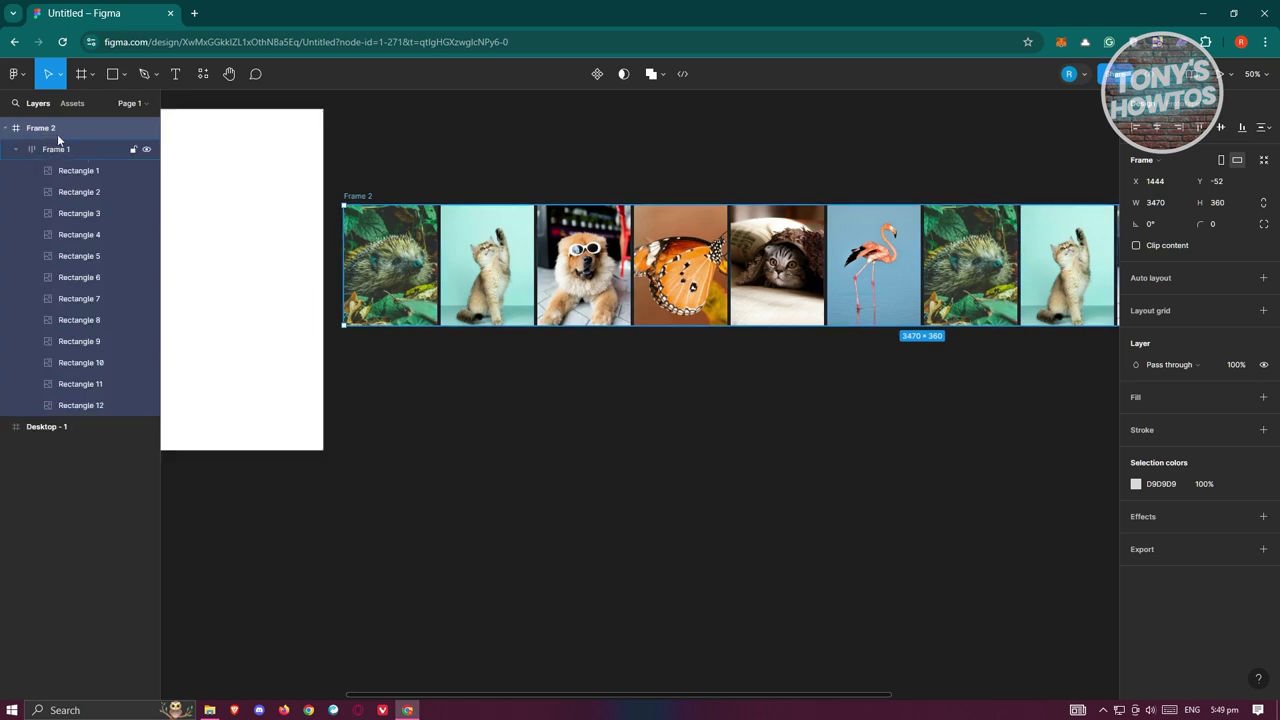
left_click(240, 290)
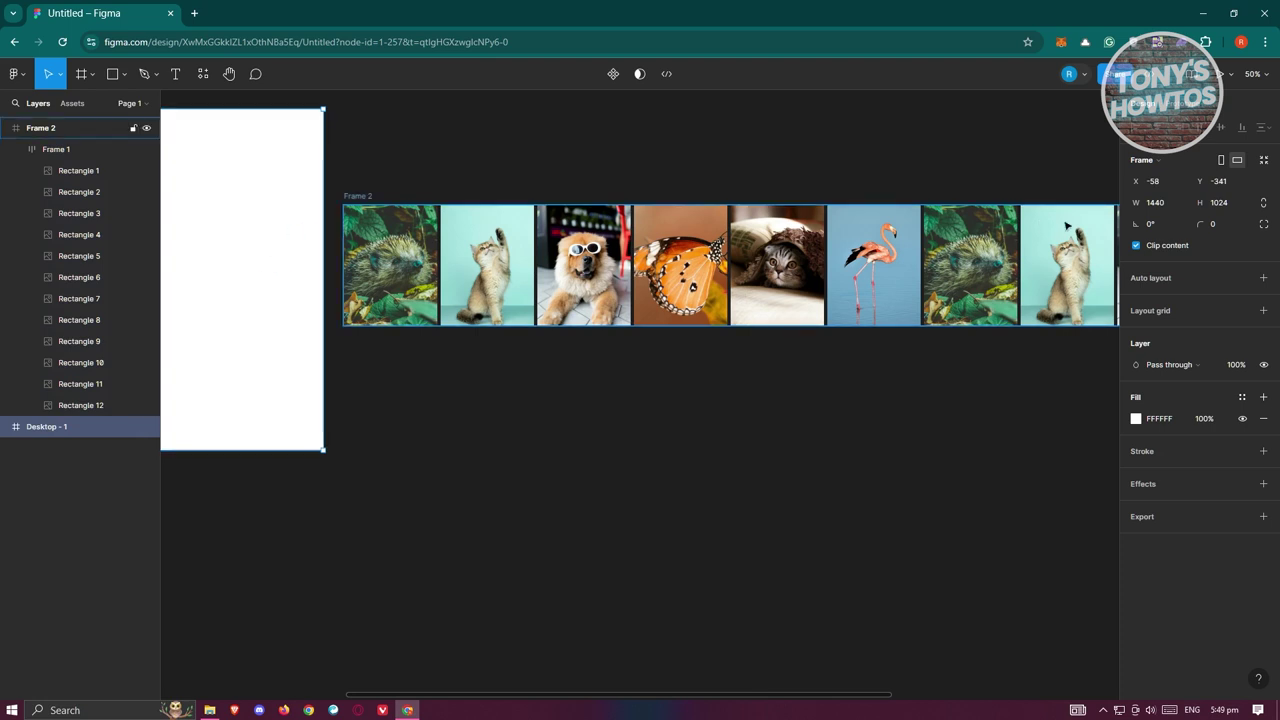
Set Frame 2's width to 1440, matching Desktop - 1, and turn on clip content.
left_click(1165, 203)
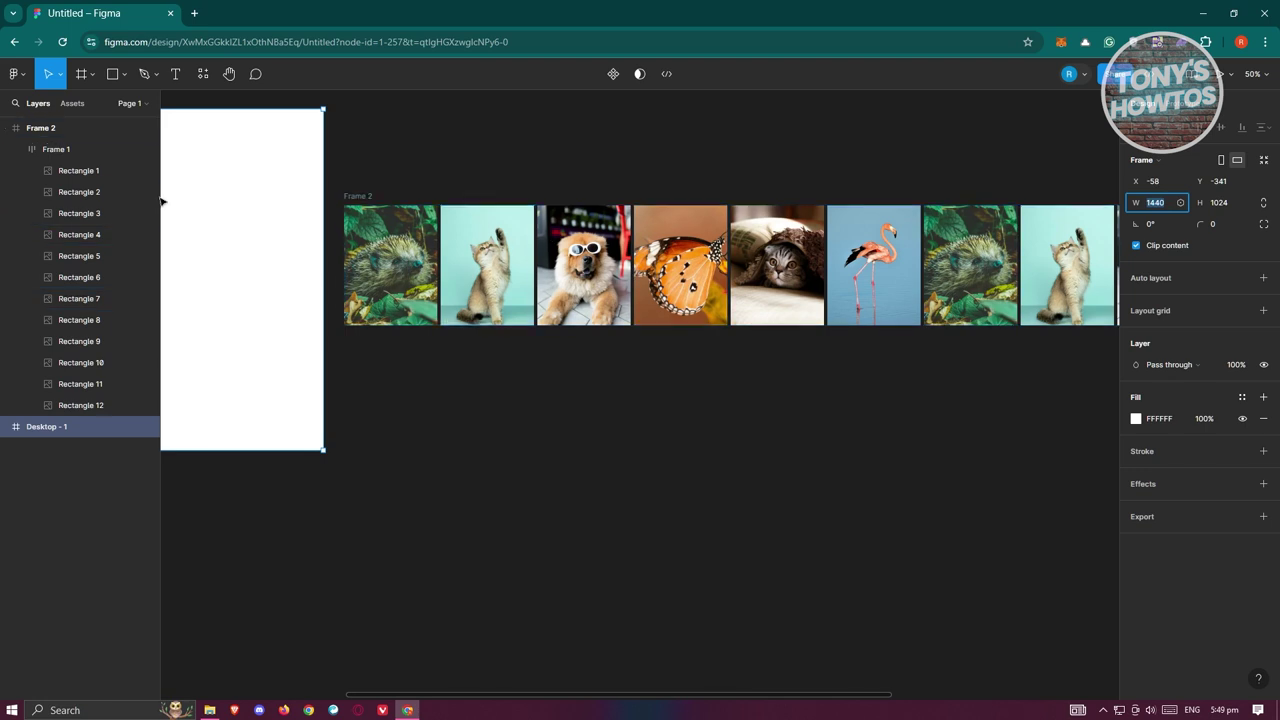
left_click(53, 121)
left_click(1162, 203)
type("1440")
key("Return")
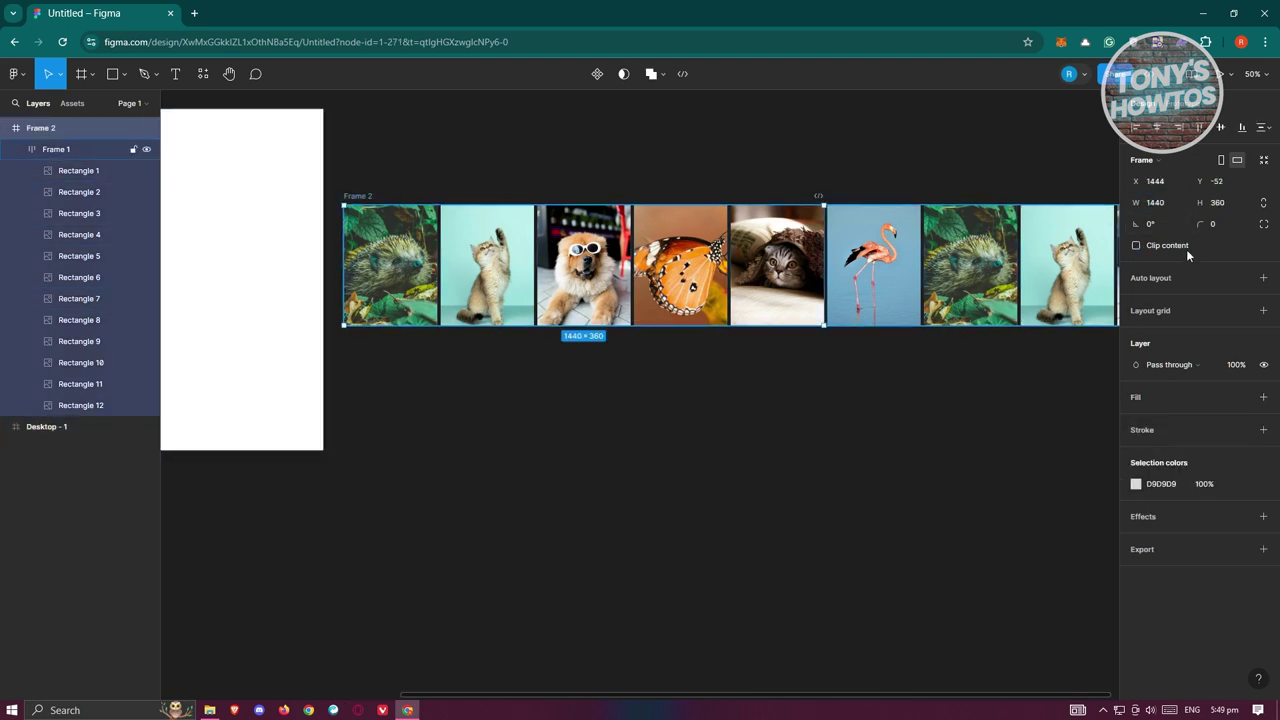
left_click_drag(593, 697, 689, 674)
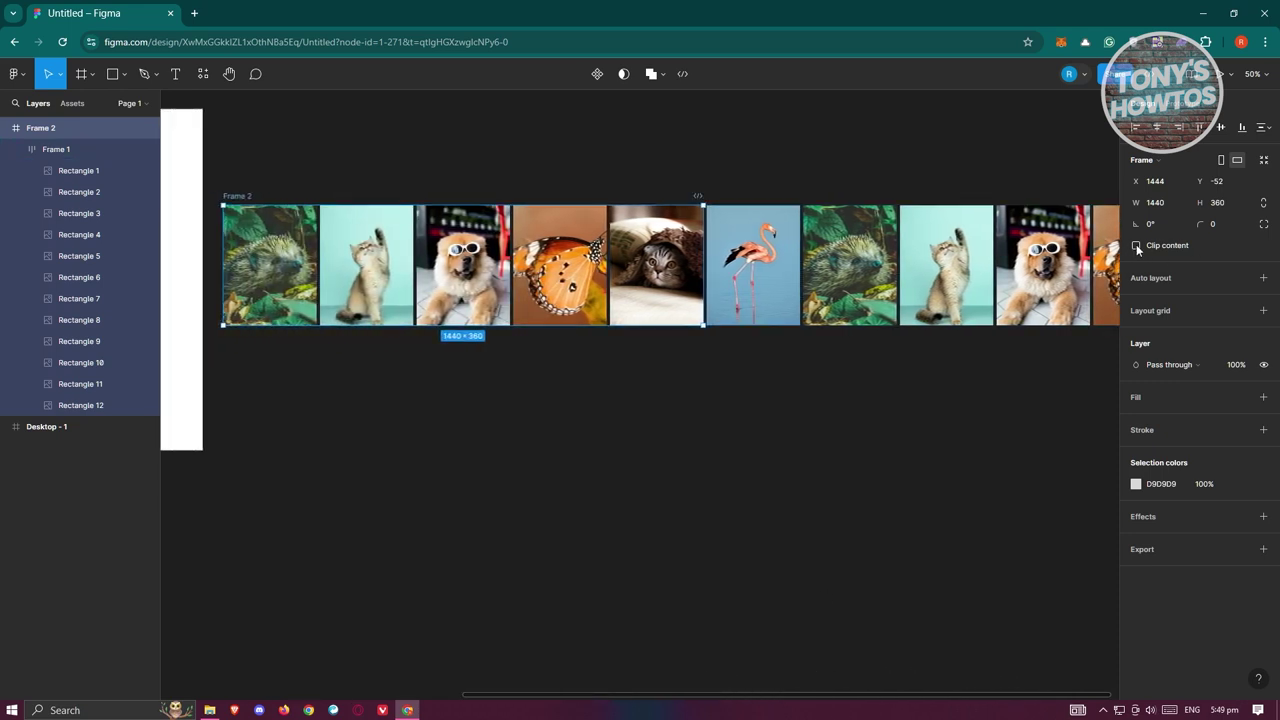
left_click(1136, 246)
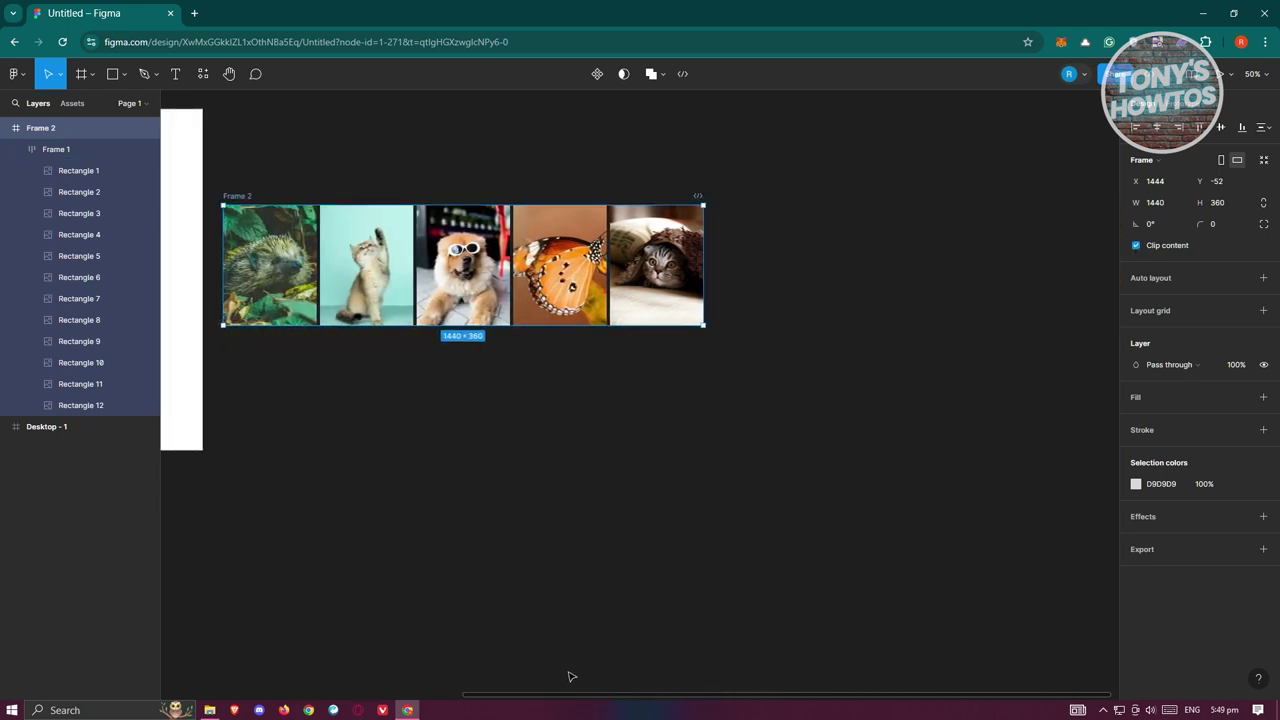
Slide the Frame 1 photo strip left to X −170 inside Frame 2.
left_click_drag(560, 698, 505, 697)
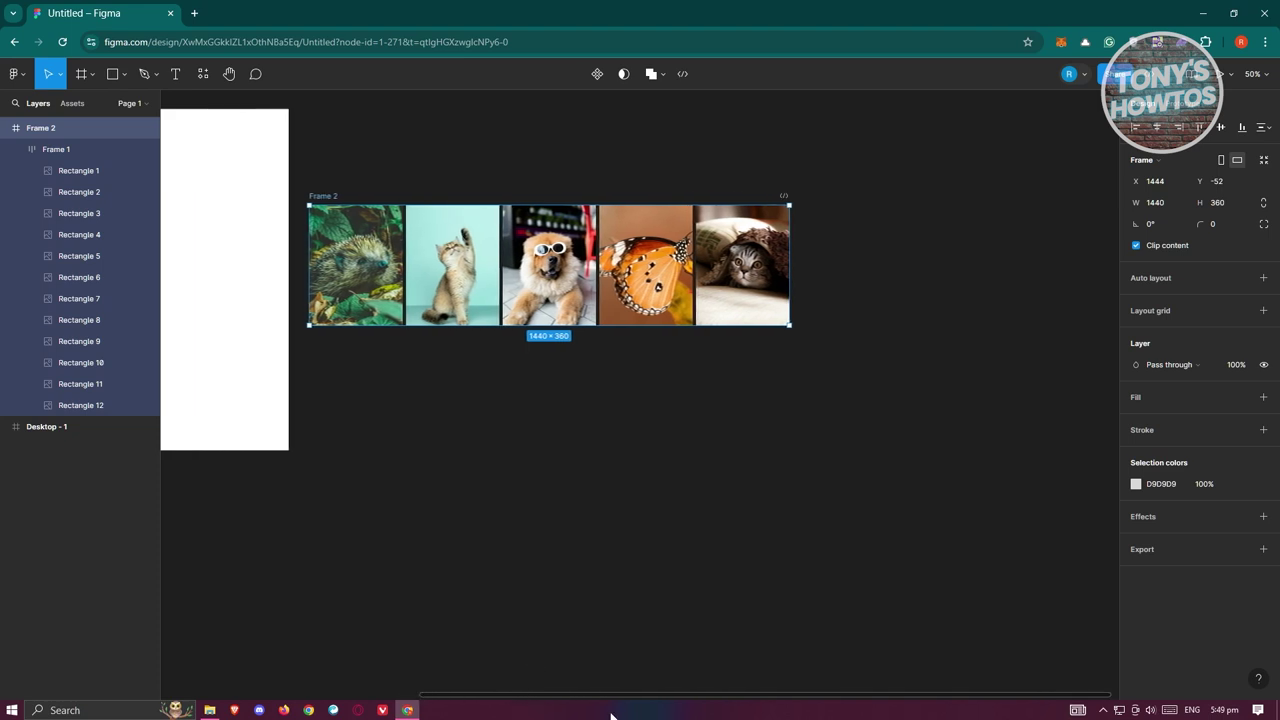
left_click(60, 147)
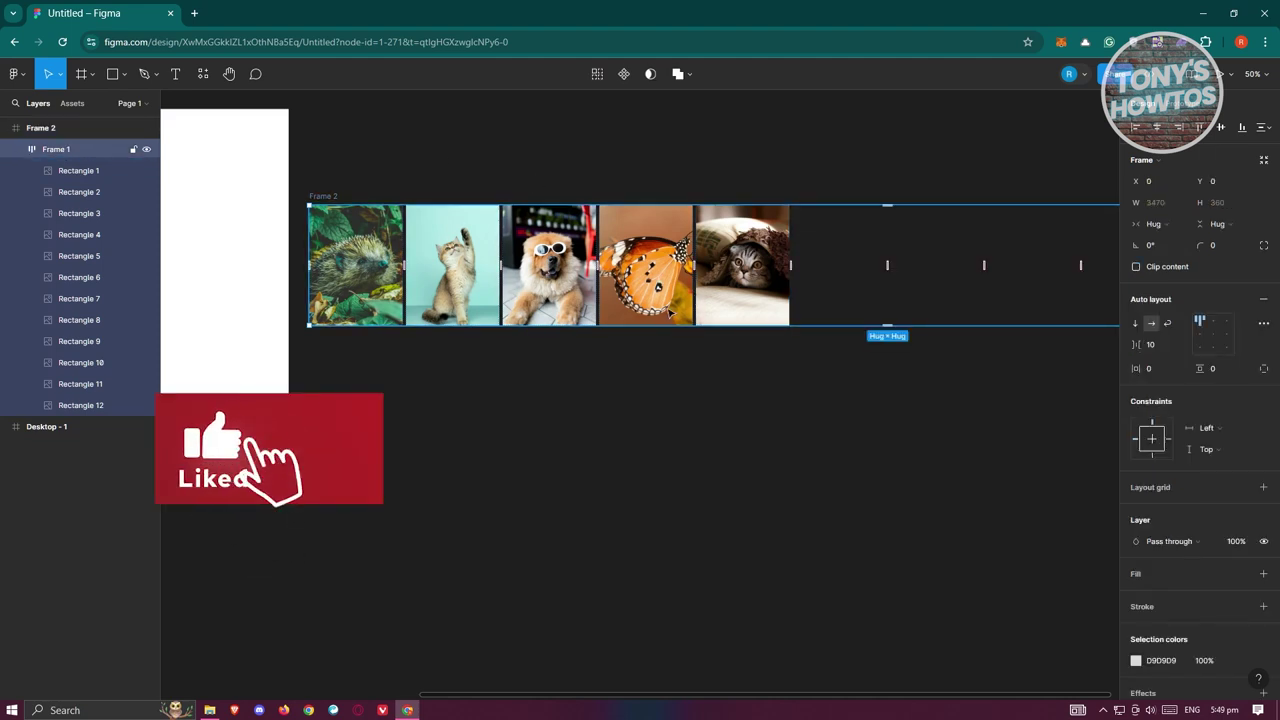
left_click_drag(668, 312, 617, 313)
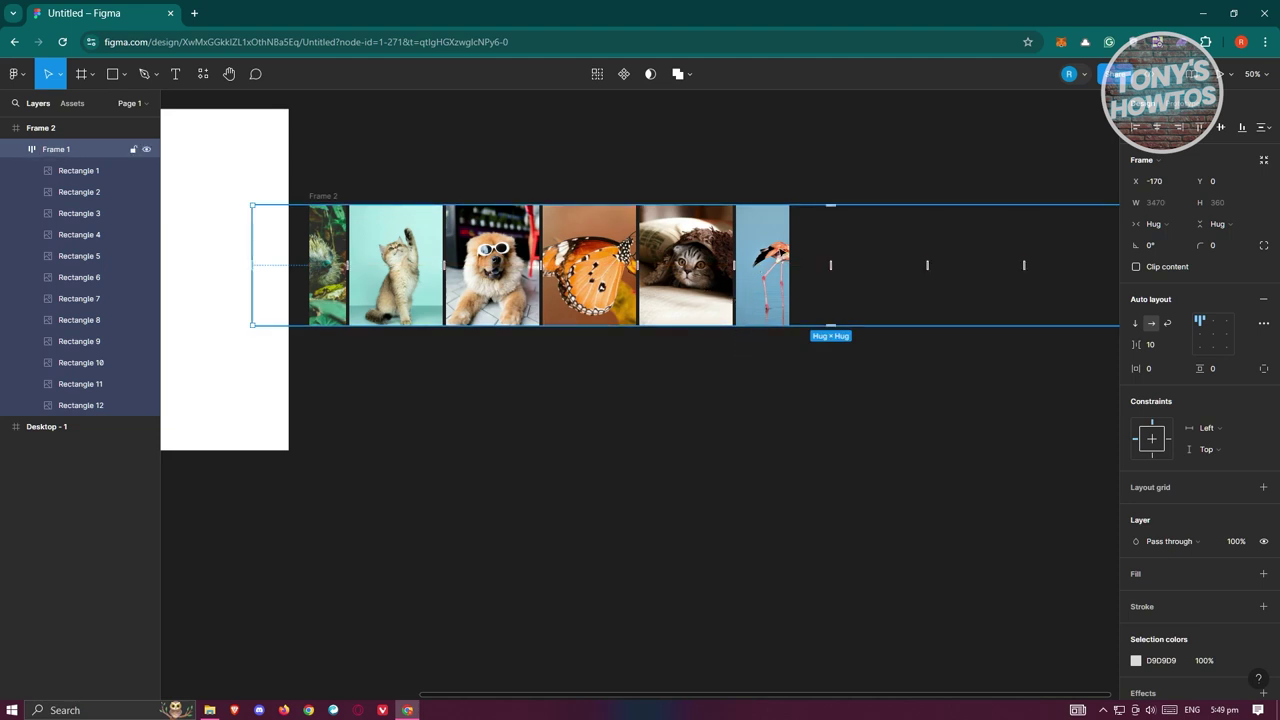
Duplicate Frame 2 as Frame 3 and place it directly below.
left_click(15, 152)
left_click(40, 128)
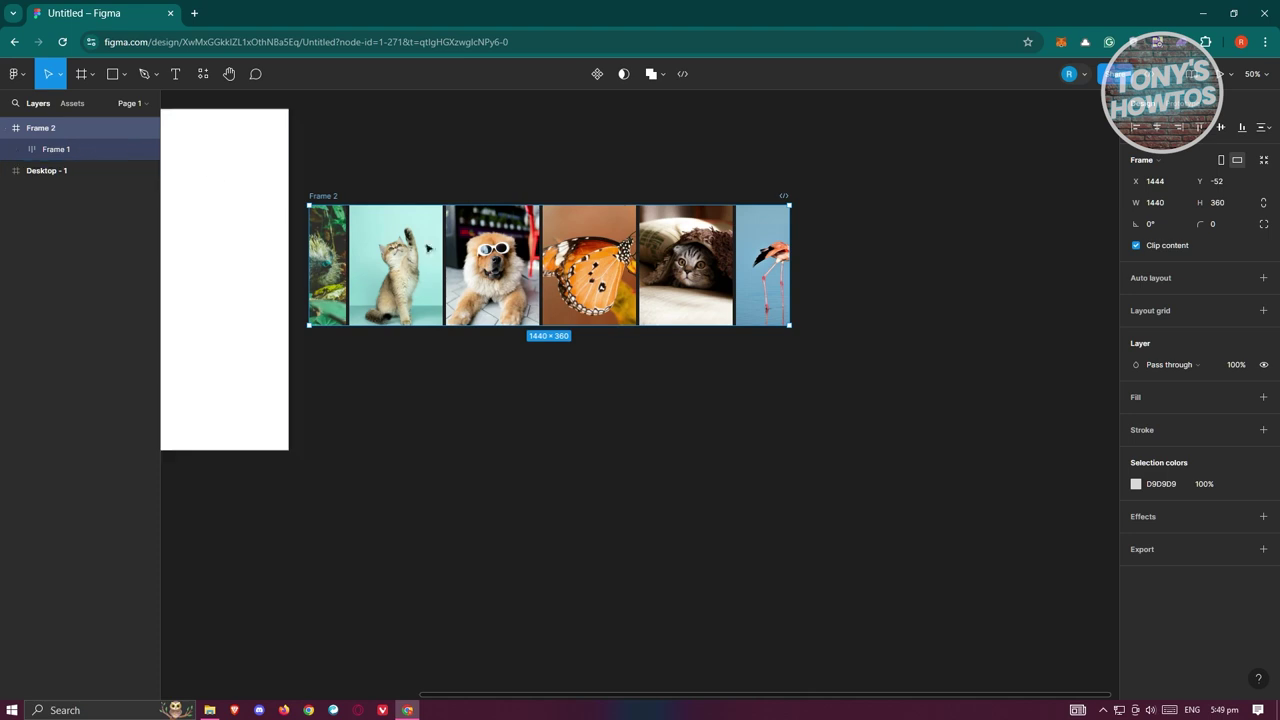
key("ctrl+d")
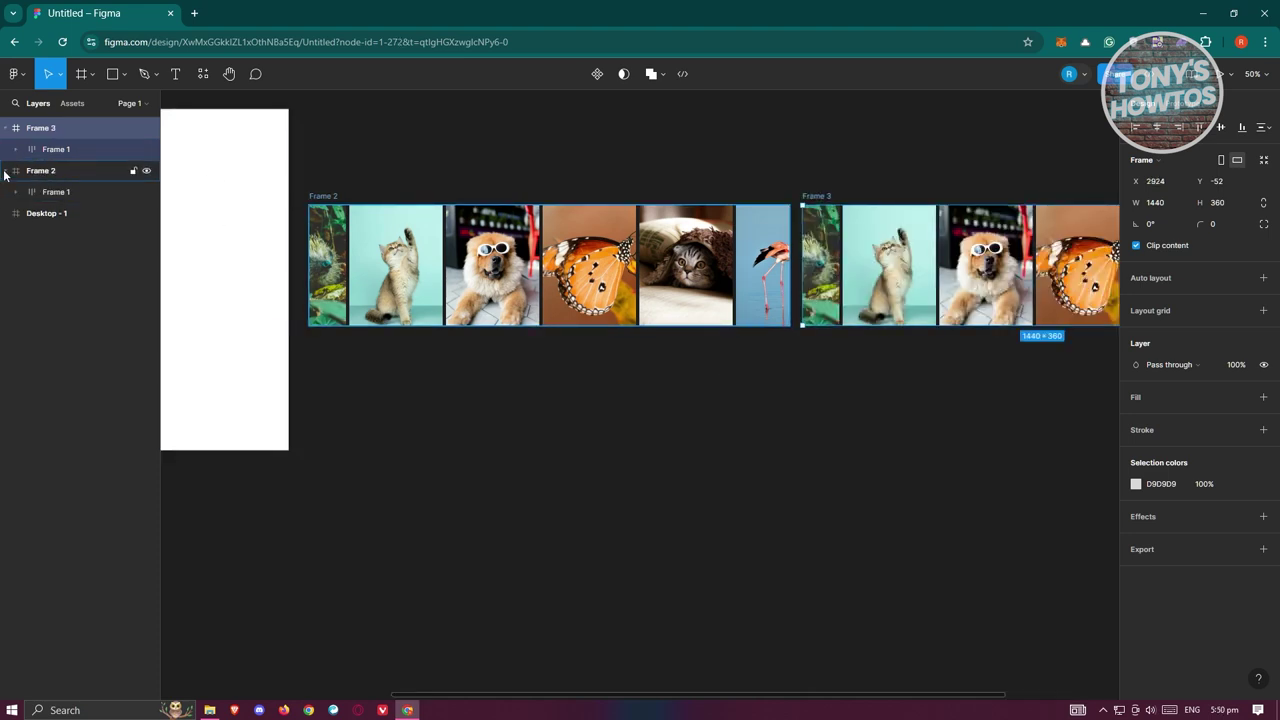
left_click_drag(910, 285, 421, 421)
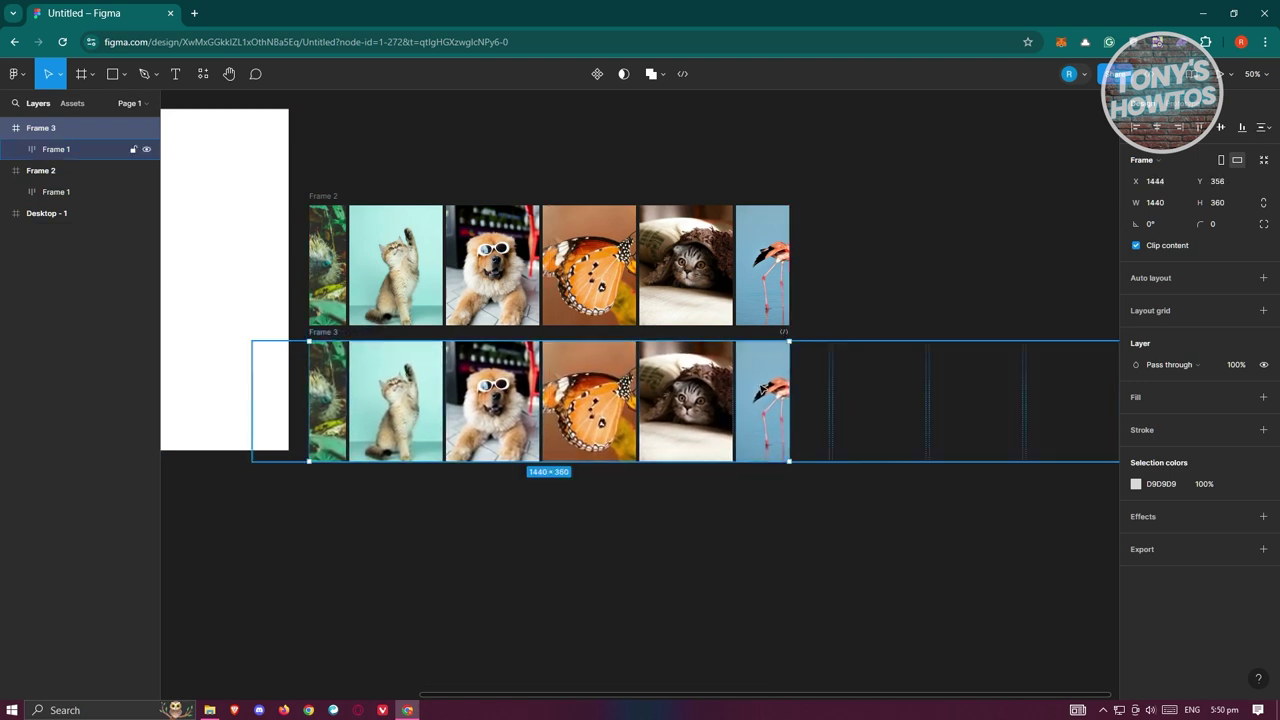
key("Up")
key("Up")
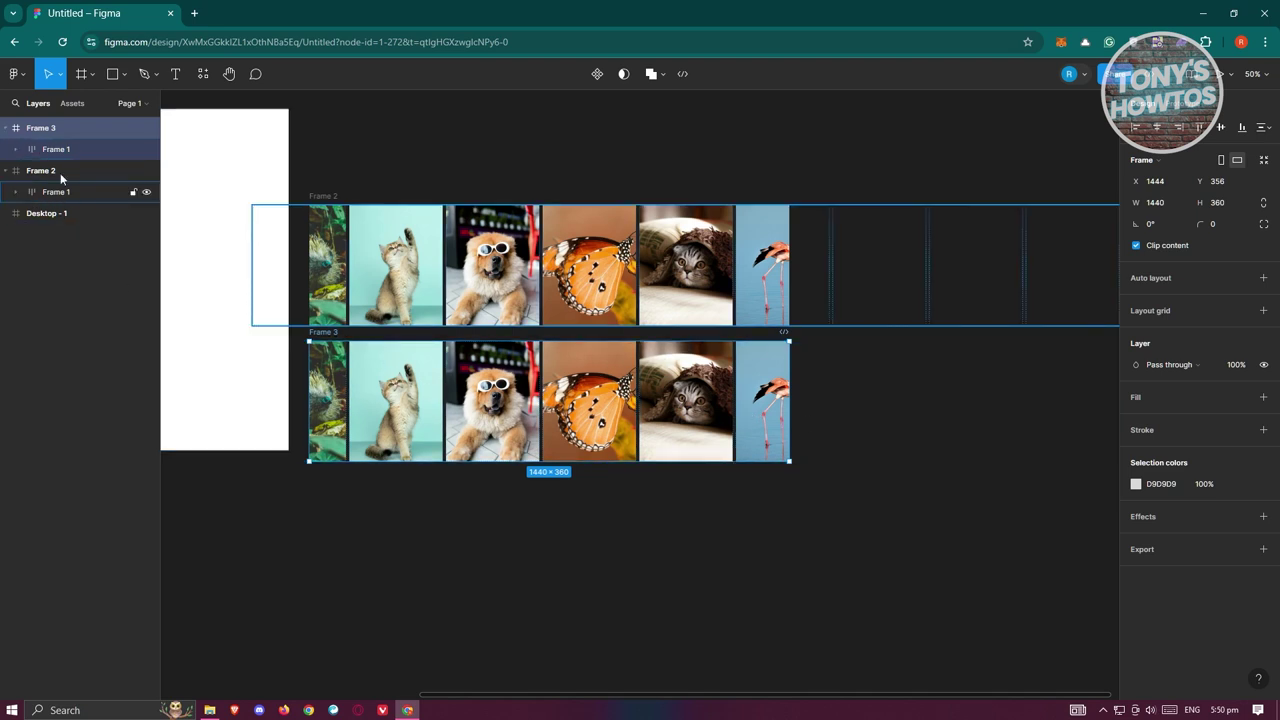
Unclip Frame 3, slide its photo strip far left, then re-enable clip content.
left_click(1135, 245)
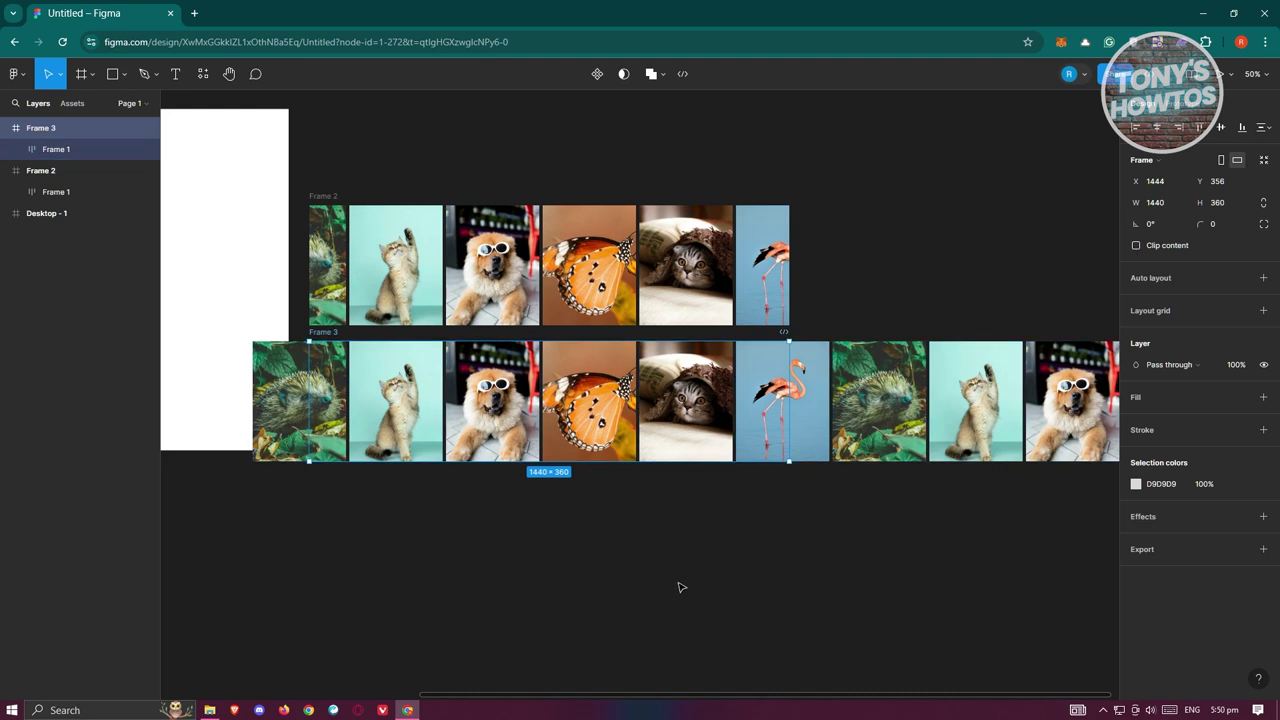
left_click(58, 147)
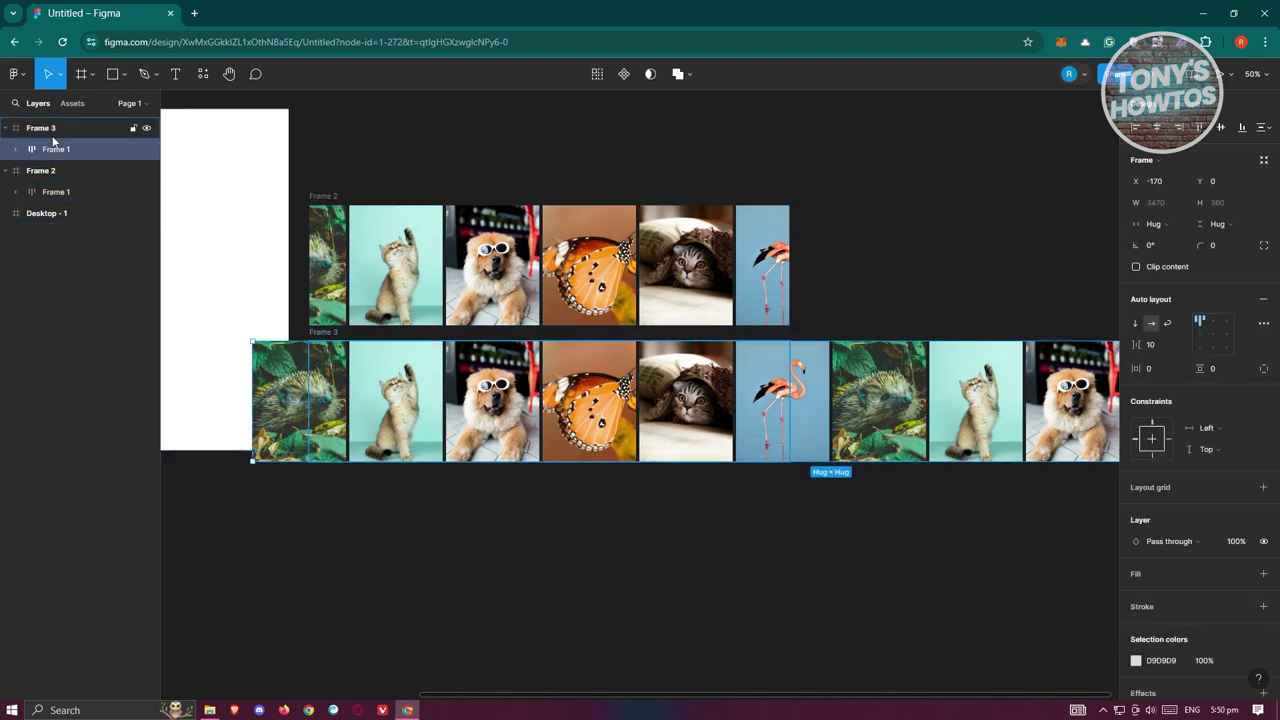
left_click_drag(950, 418, 370, 414)
left_click(704, 548)
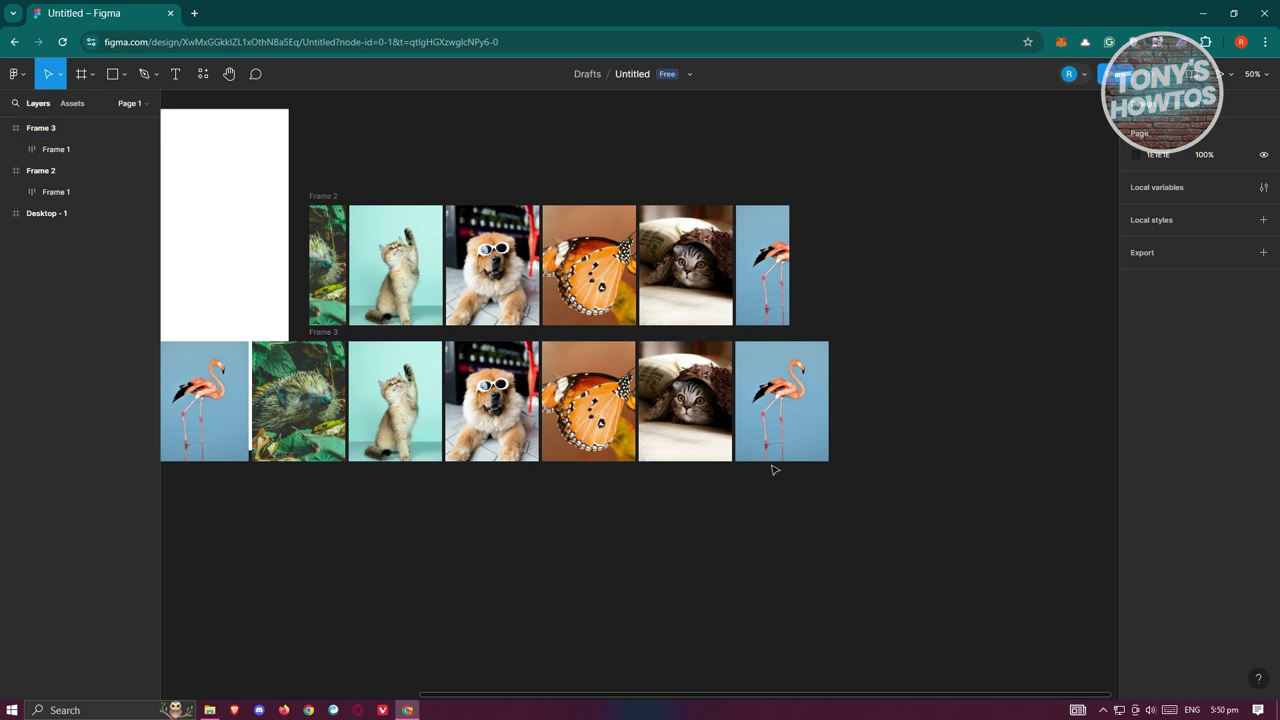
left_click(50, 129)
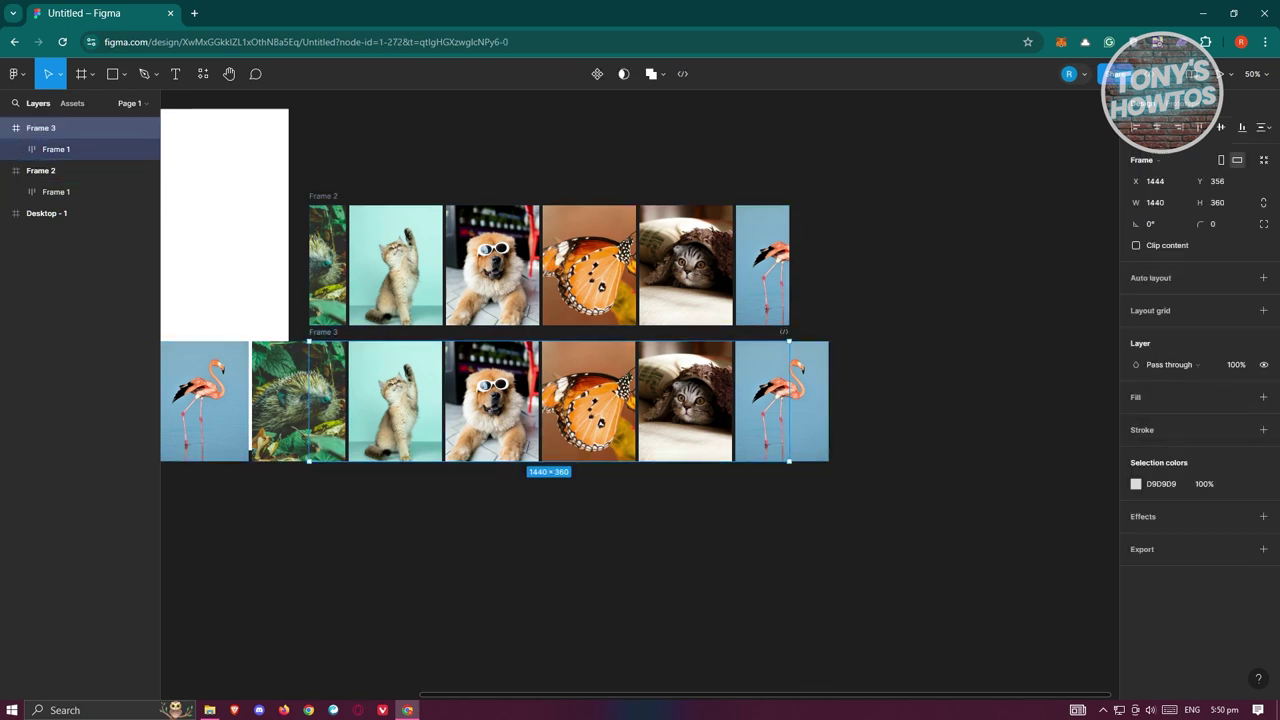
left_click(1137, 246)
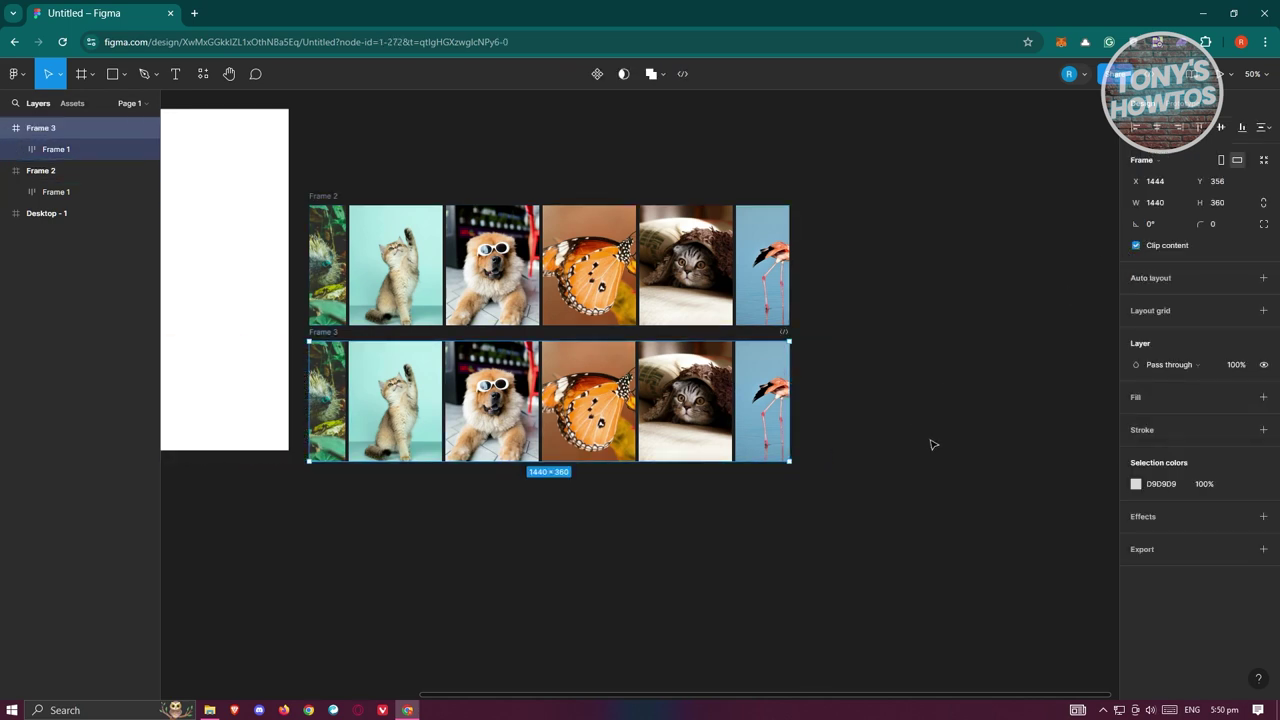
left_click(397, 516)
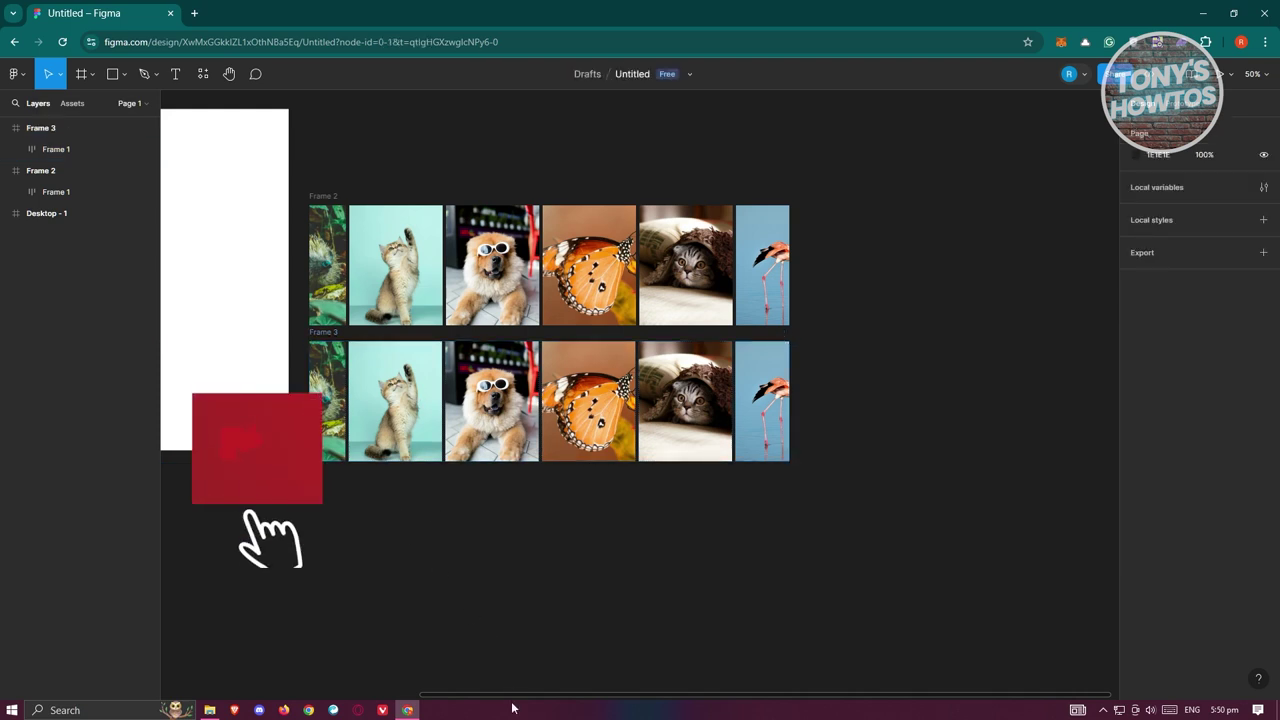
Select Frame 2 and Frame 3 and make them variants of Component 1 via Create component set.
scroll(431, 554, "left", 3)
left_click_drag(375, 526, 943, 486)
left_click_drag(1014, 548, 388, 196)
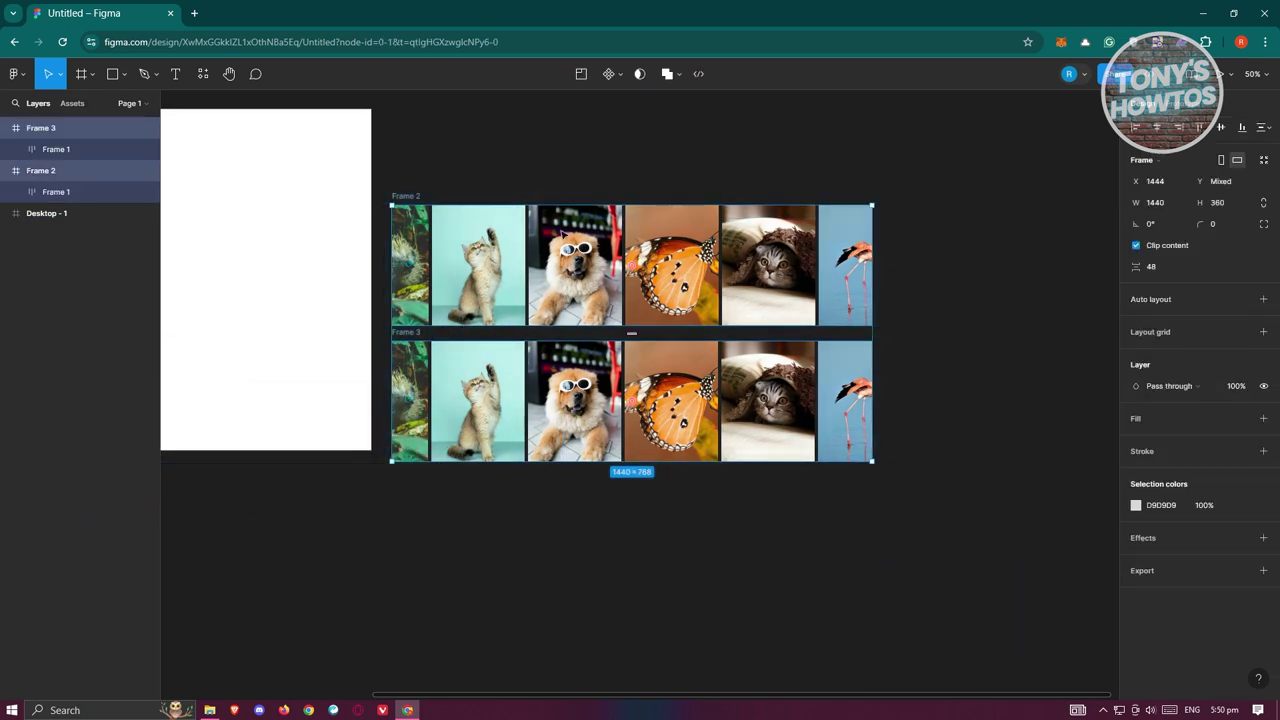
left_click(620, 75)
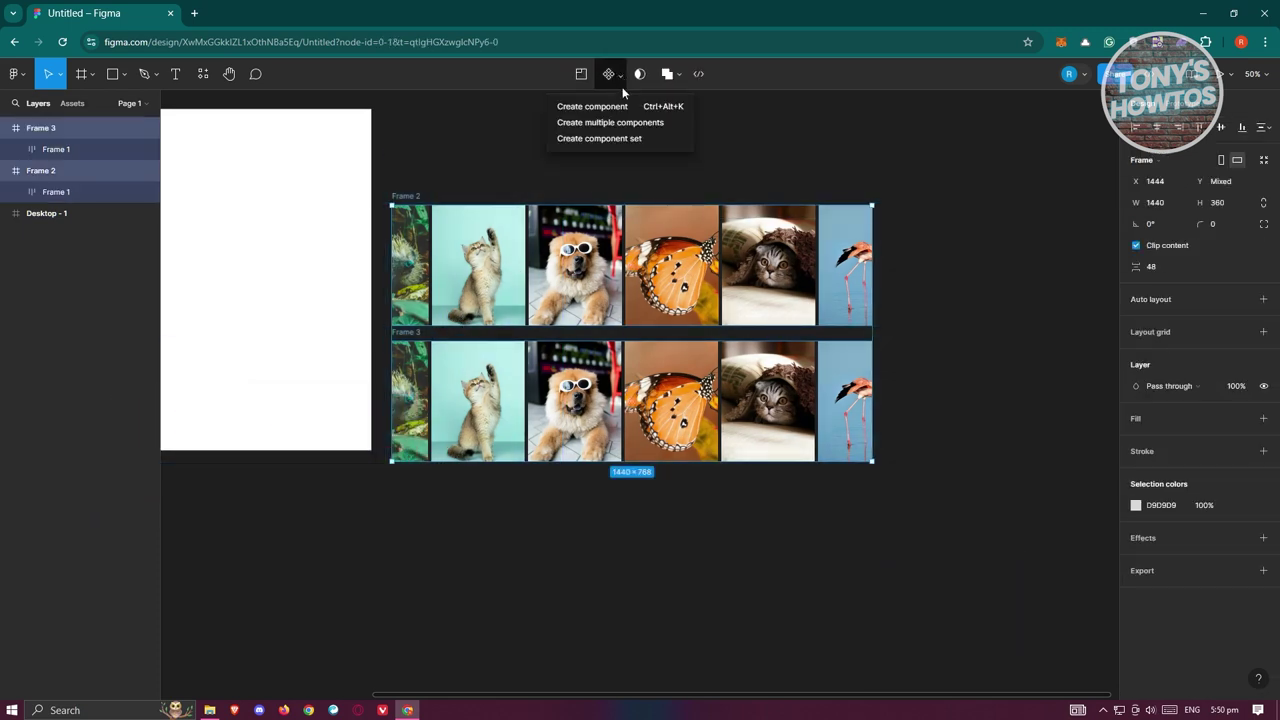
left_click(604, 140)
left_click(1005, 540)
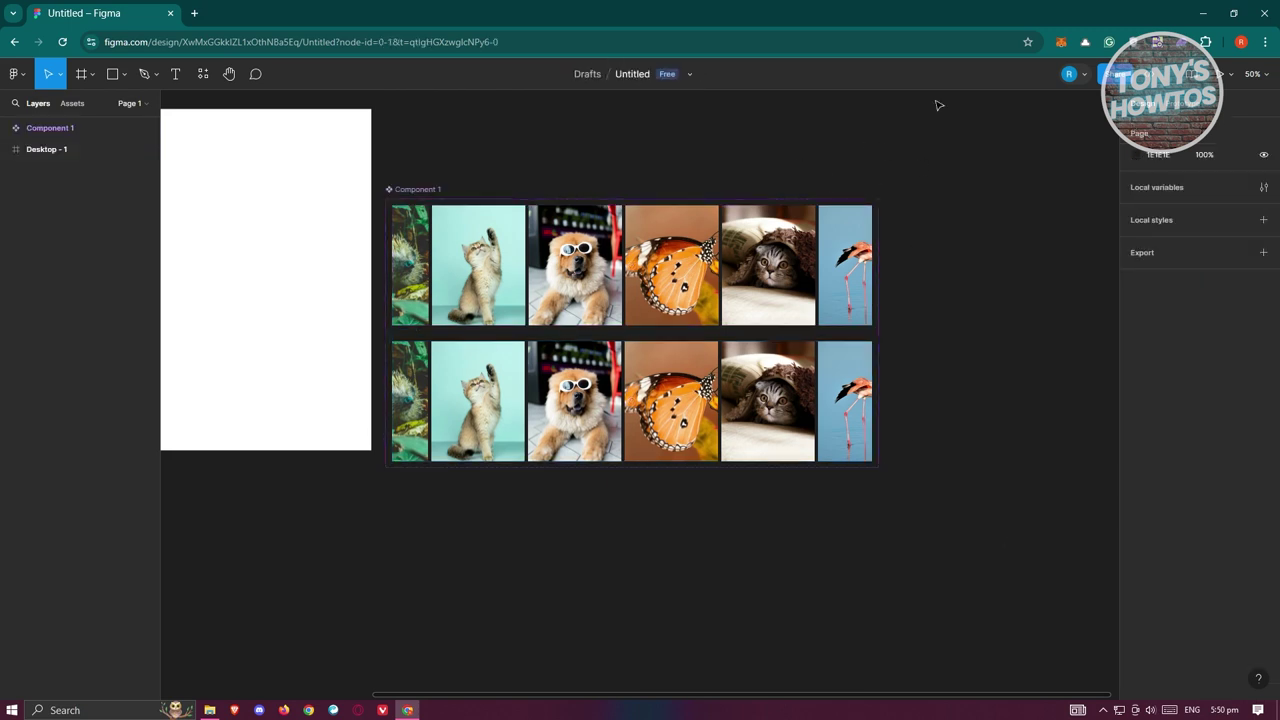
left_click(606, 307)
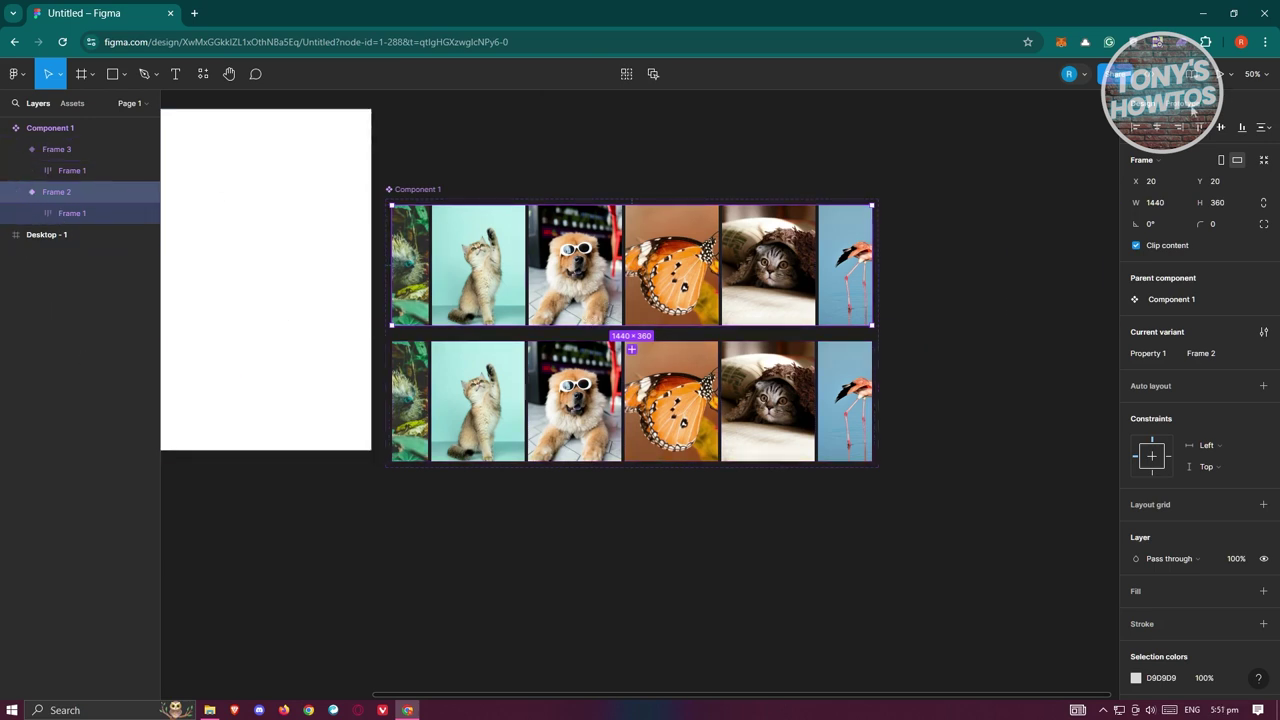
Link Frame 2 to Frame 3 with an After delay trigger of 1ms.
key("shift+e")
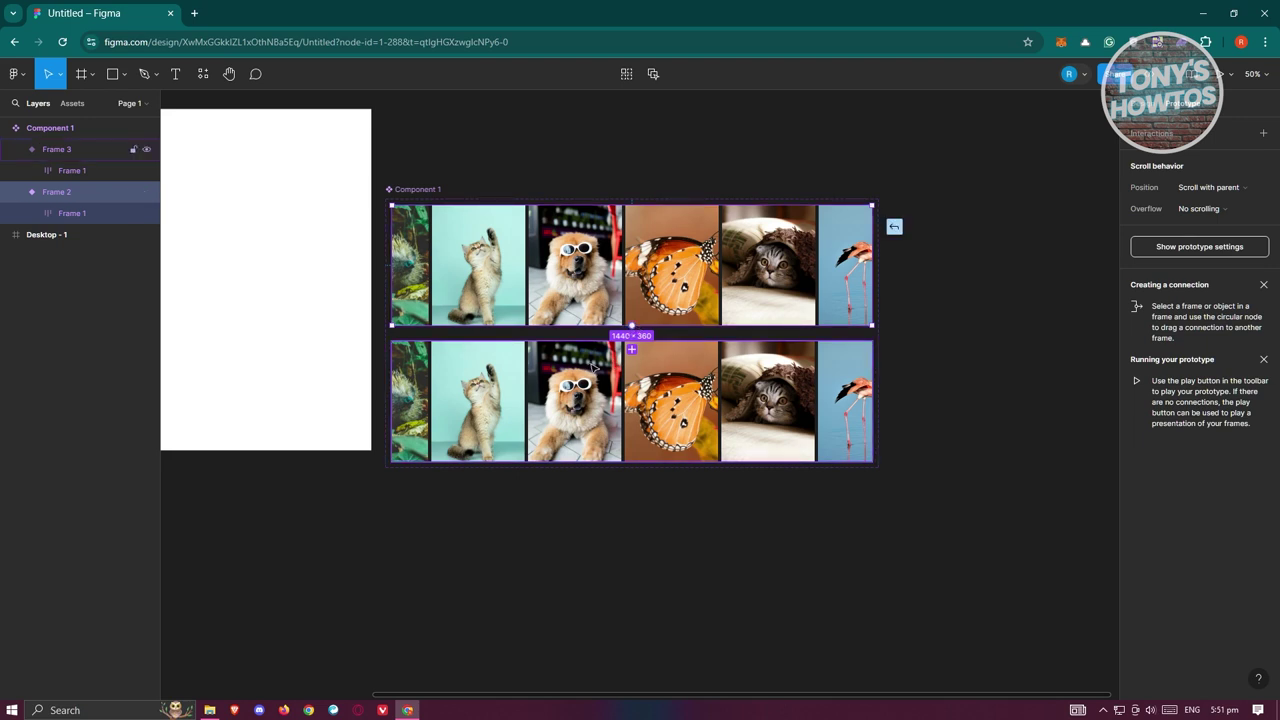
left_click_drag(593, 367, 594, 368)
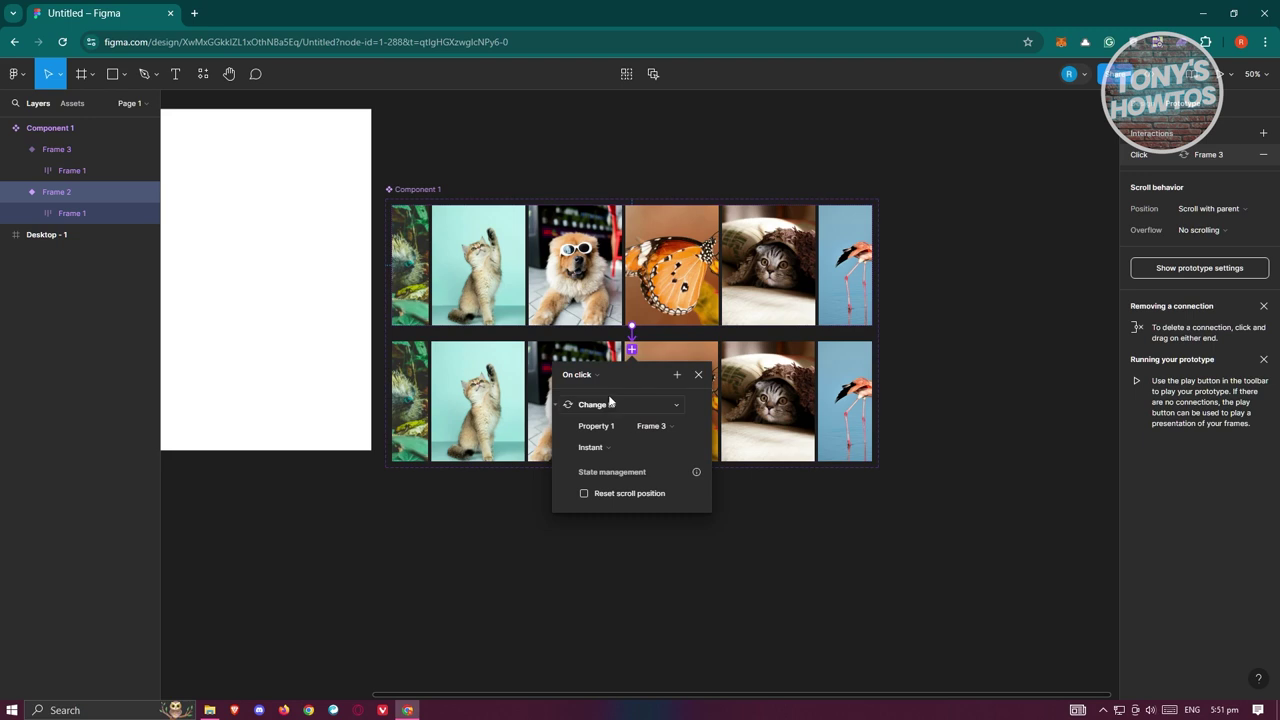
left_click(593, 374)
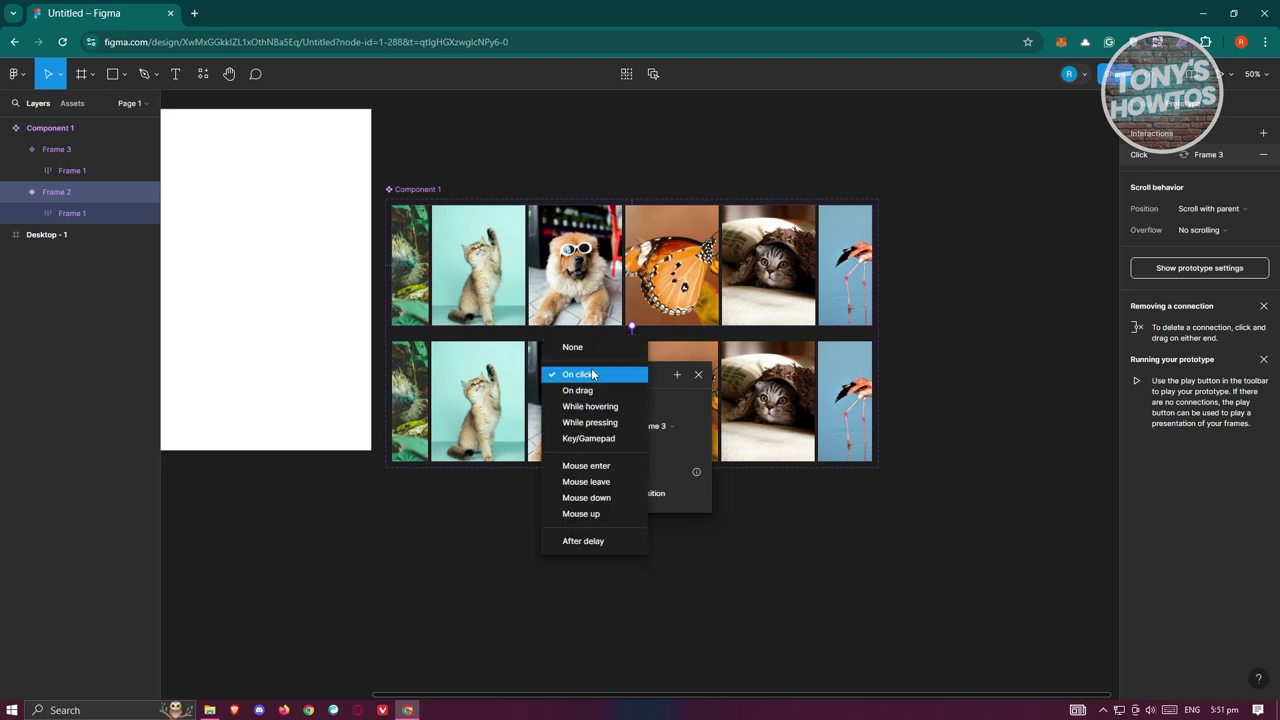
left_click(600, 540)
left_click(585, 396)
type("1ms")
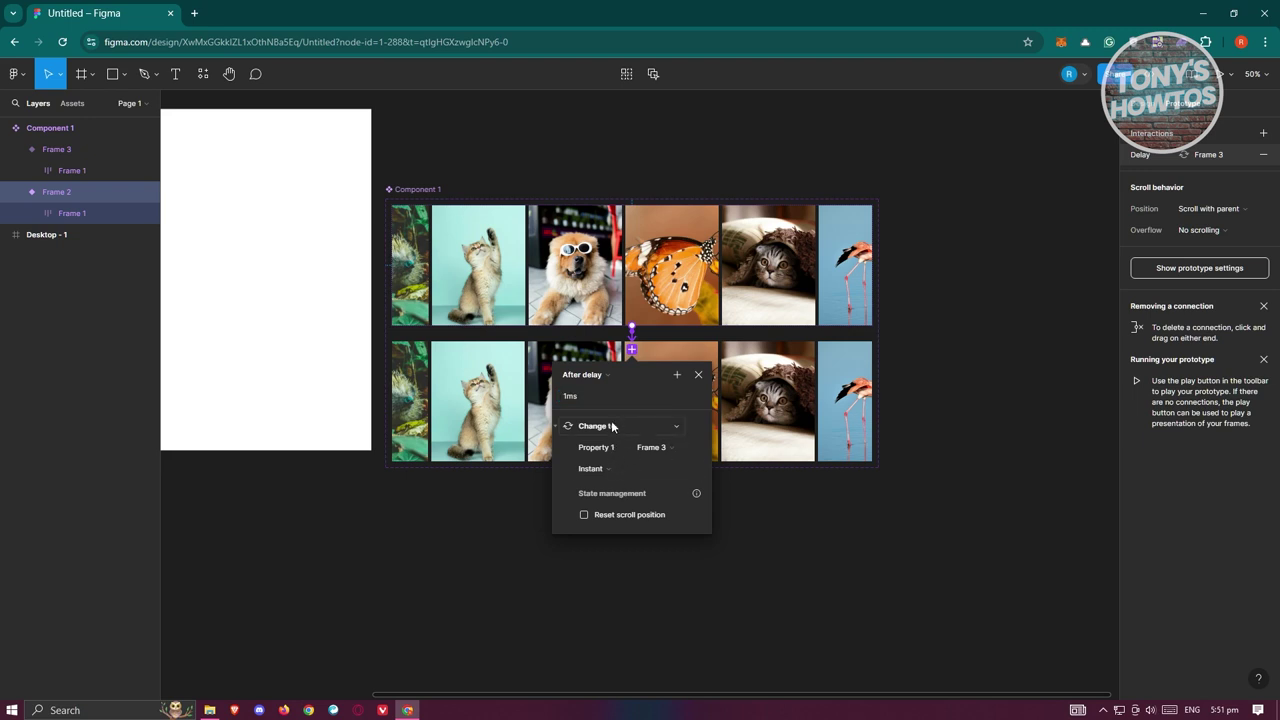
Give the transition Smart animate, Linear easing and a 10000ms duration.
left_click(606, 472)
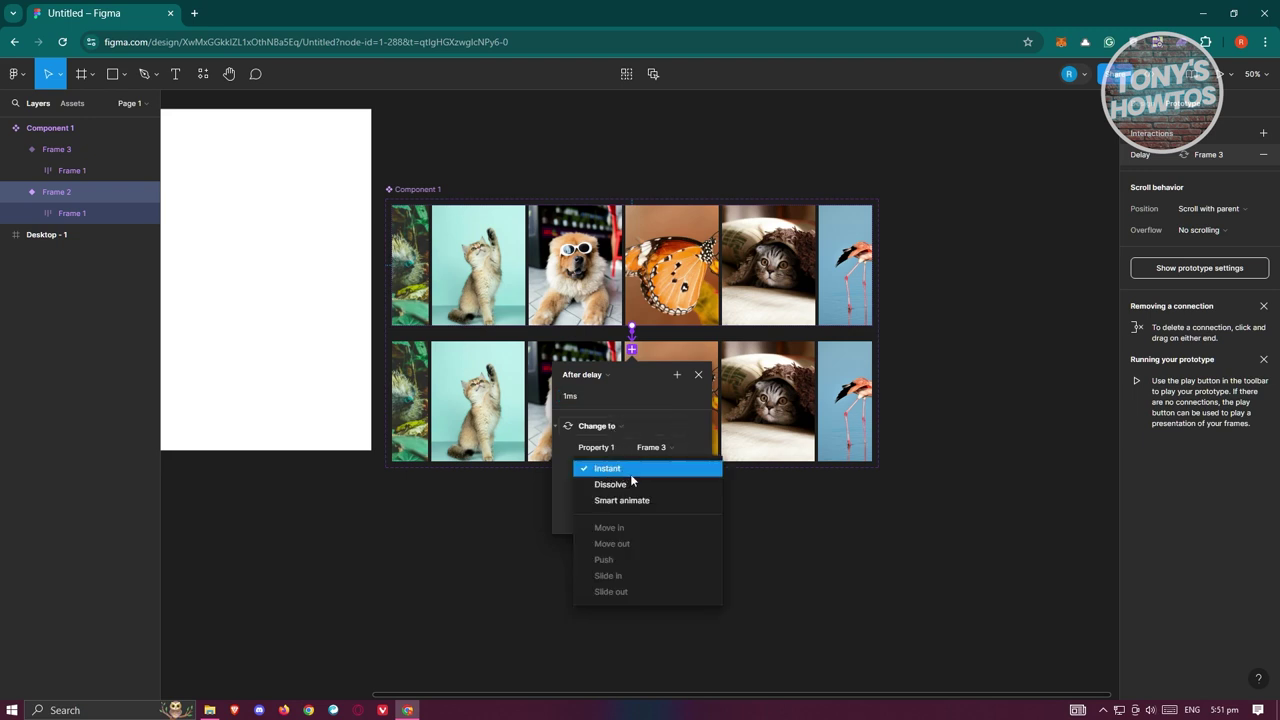
left_click(622, 500)
left_click(657, 491)
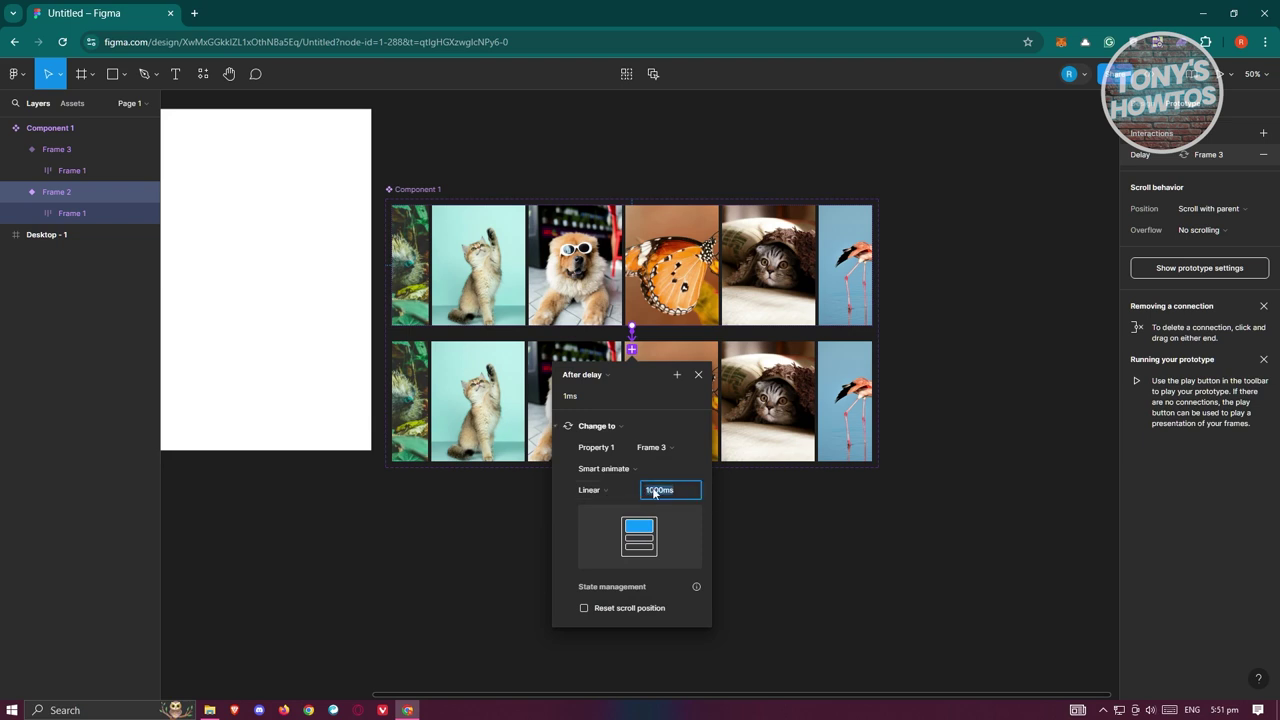
left_click(598, 492)
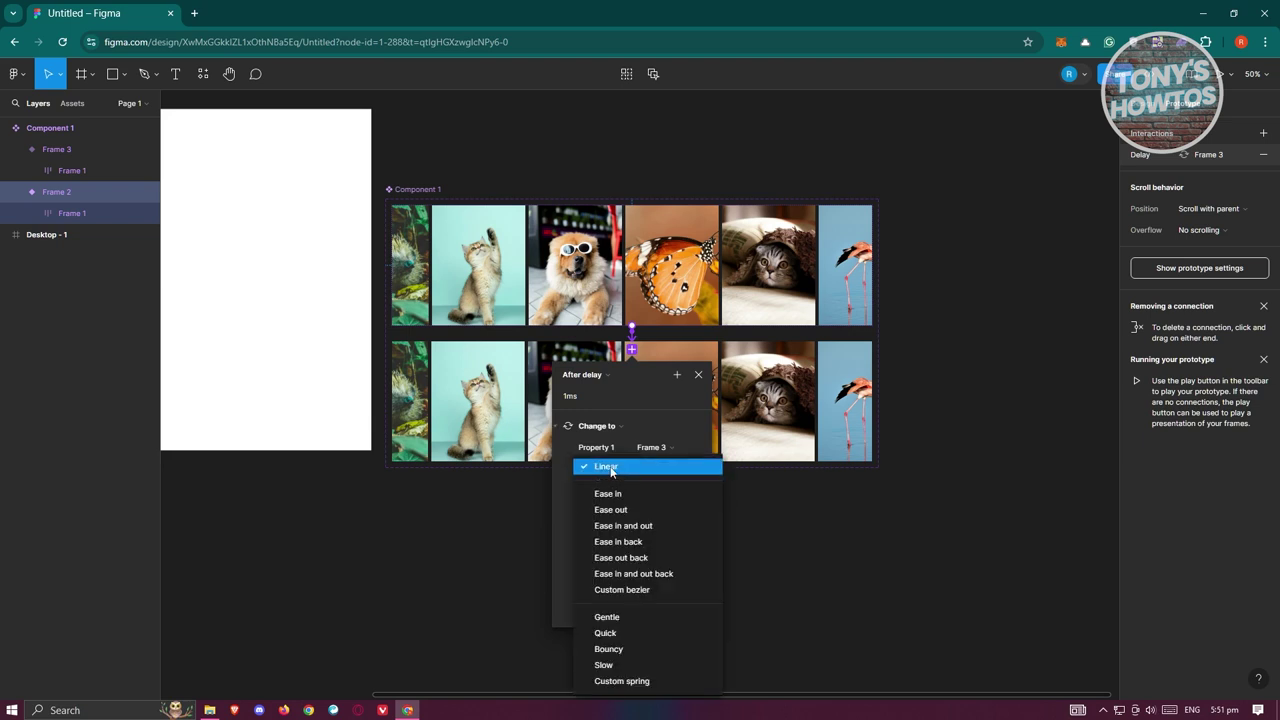
left_click(610, 468)
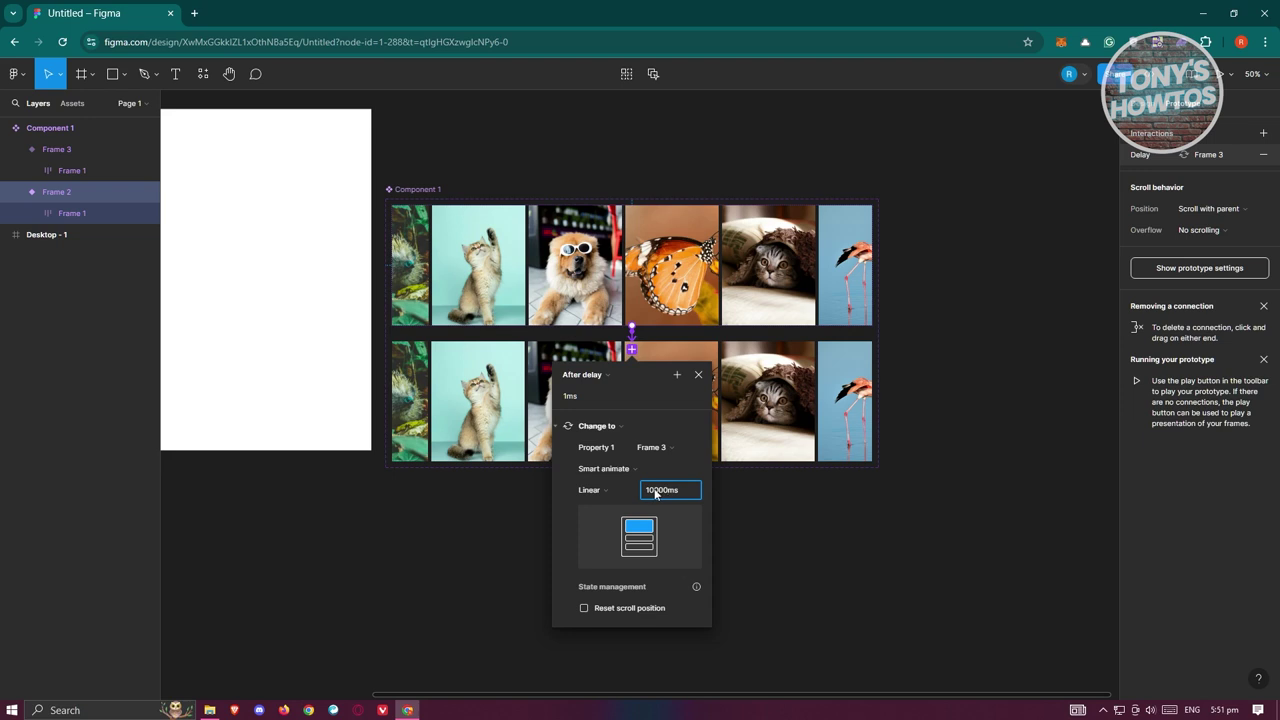
key("Return")
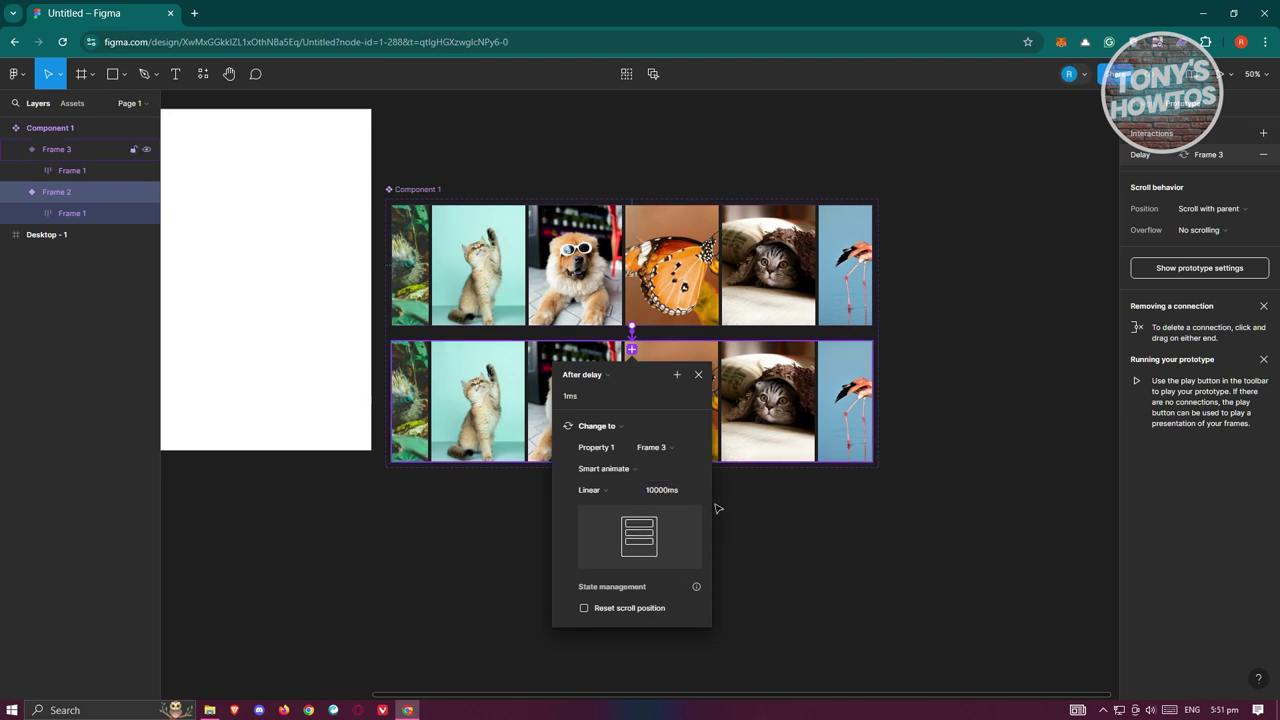
left_click(951, 600)
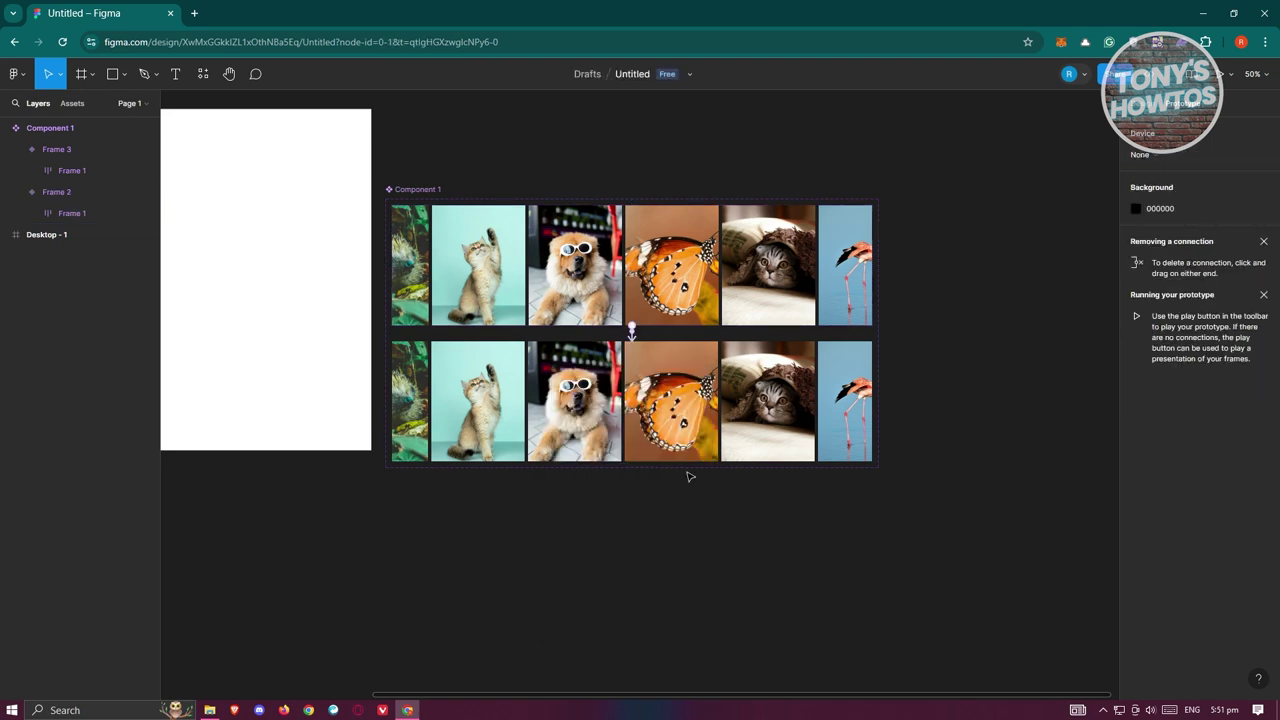
left_click(632, 336)
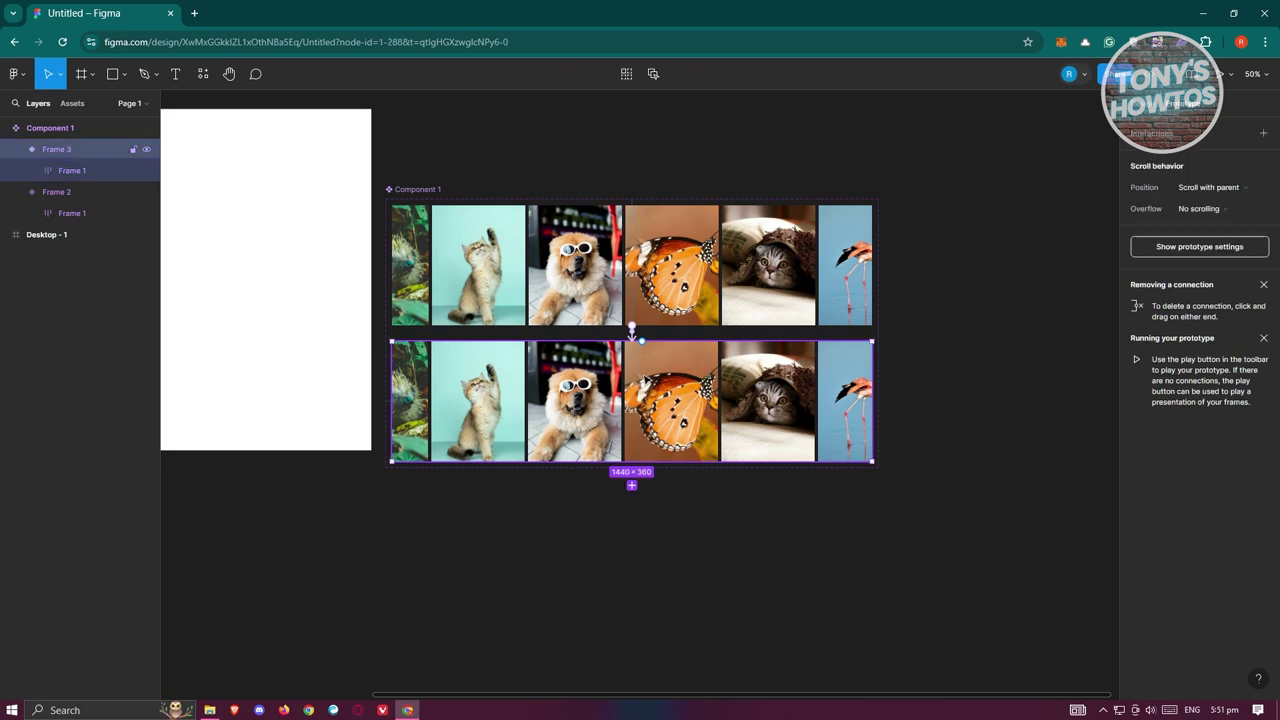
Connect Frame 3 back to Frame 2 with an After delay trigger of 1ms.
left_click_drag(643, 343, 634, 333)
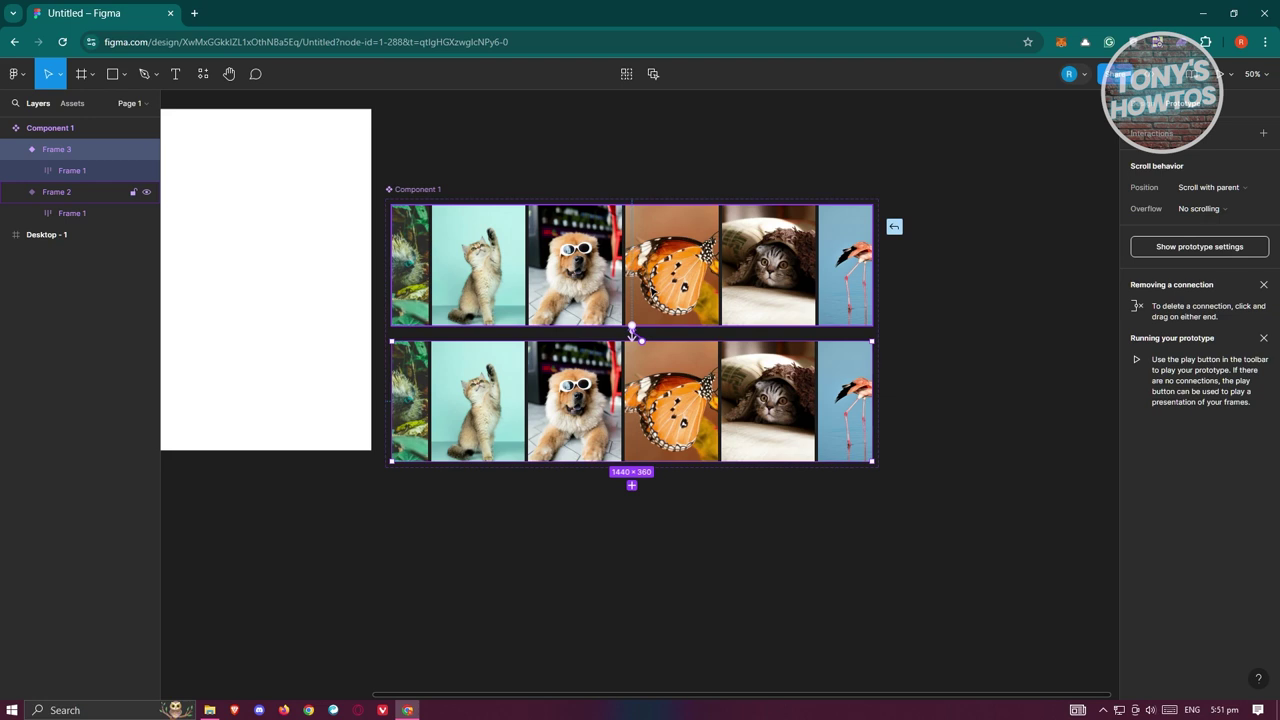
left_click_drag(632, 333, 630, 333)
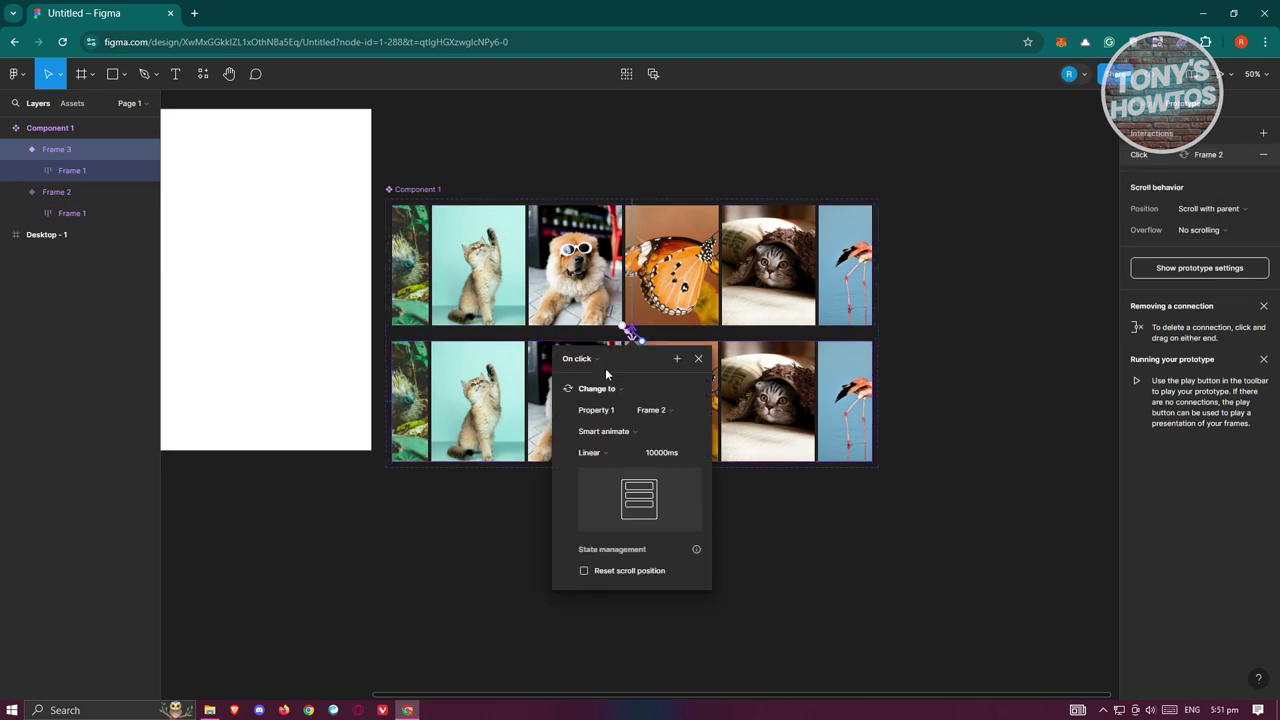
left_click(593, 360)
left_click(591, 527)
left_click(595, 380)
type("1")
Keep the Change to action and set the transition animation to Instant.
left_click(655, 414)
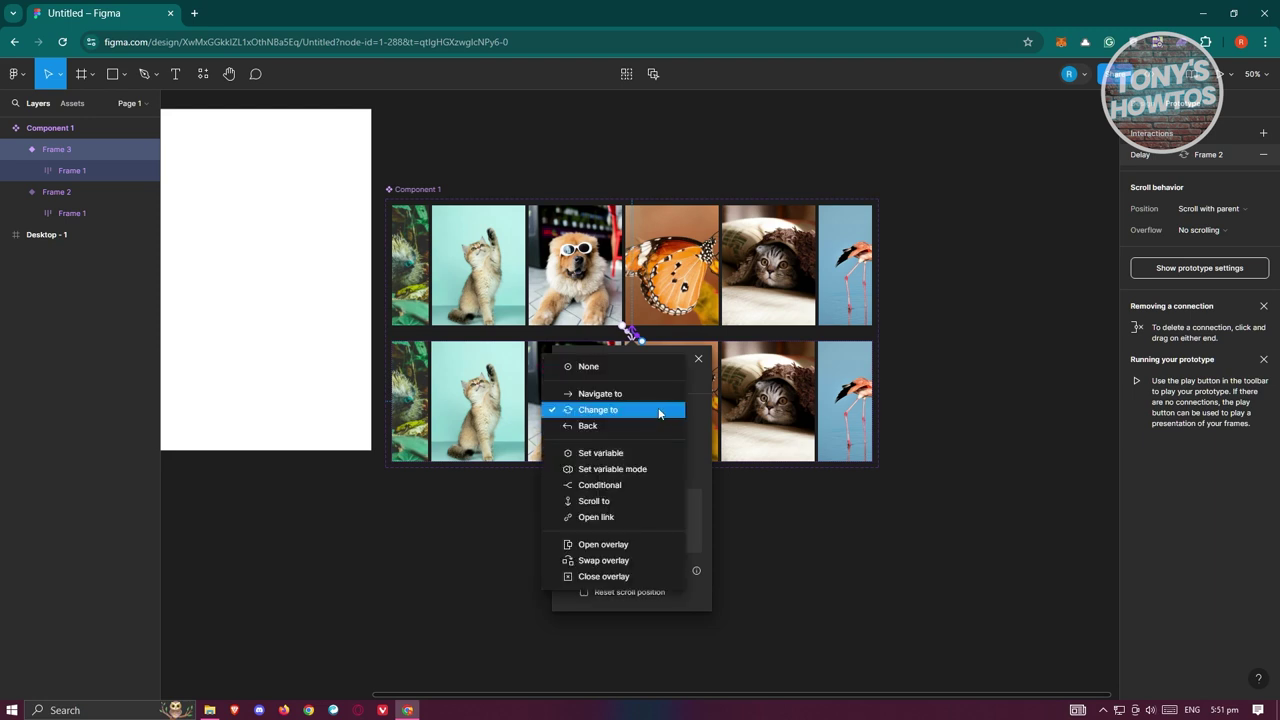
left_click(696, 412)
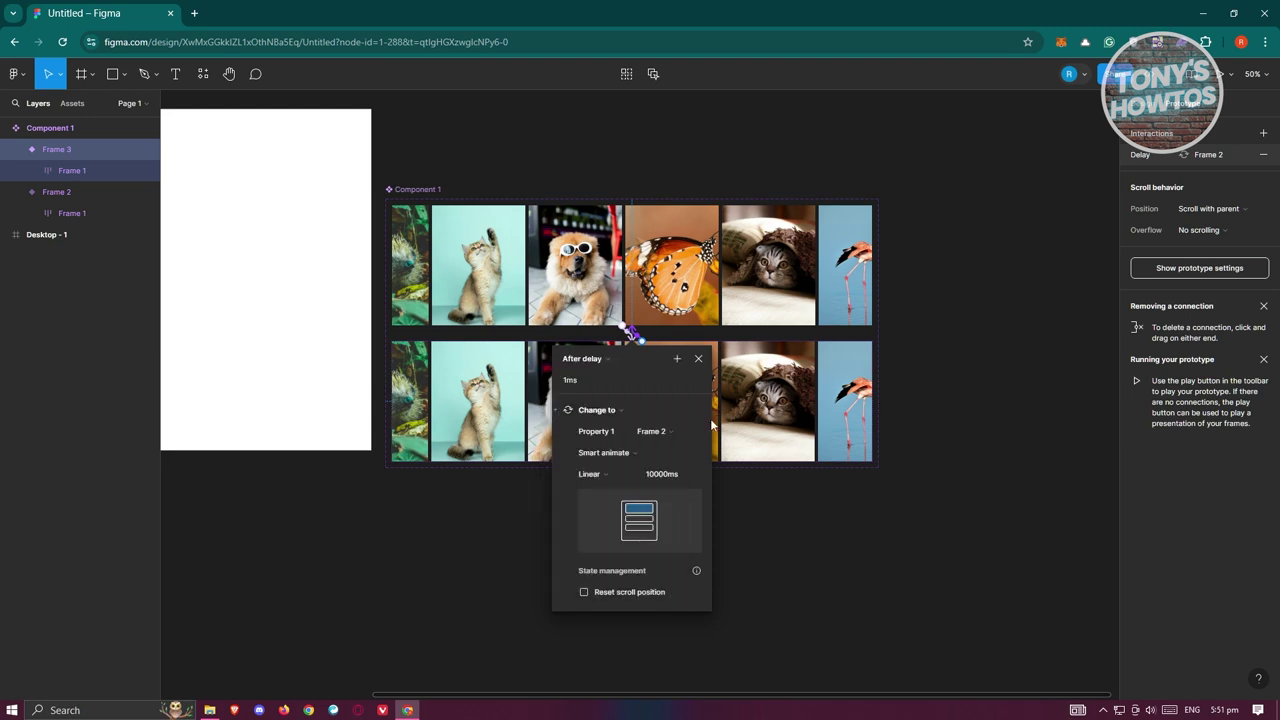
left_click(638, 452)
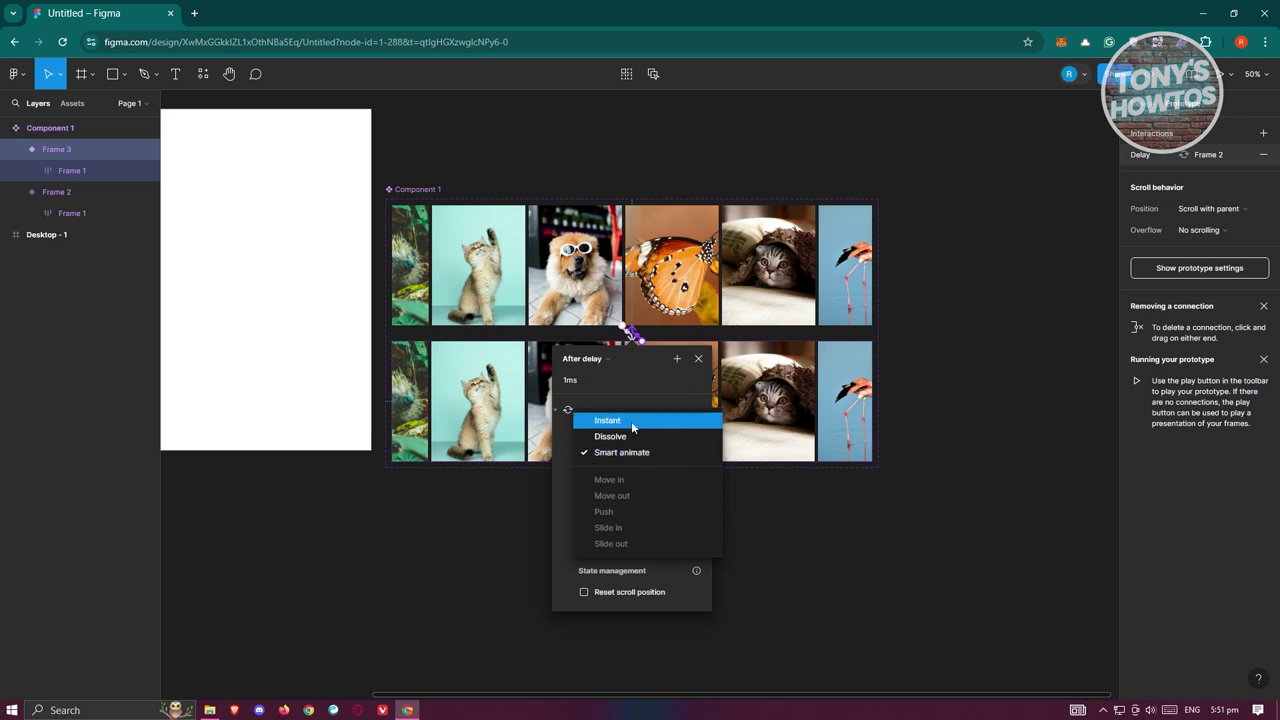
left_click(631, 421)
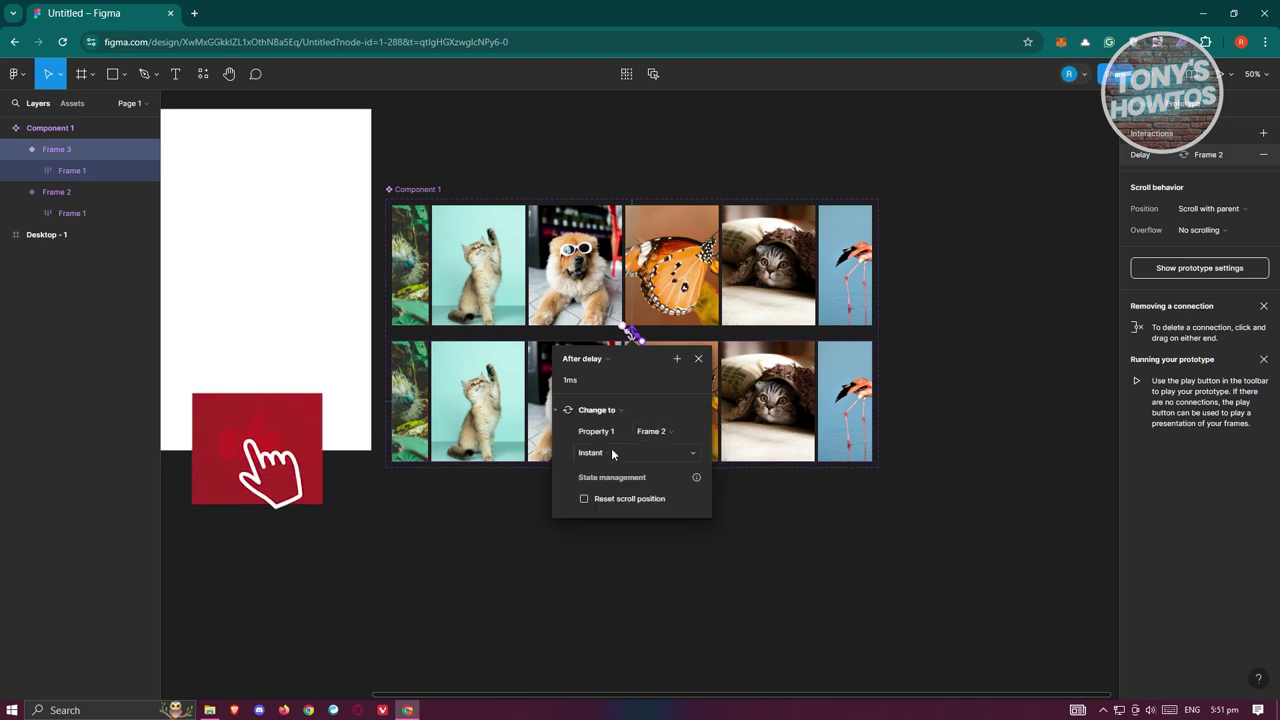
left_click(690, 455)
left_click(690, 455)
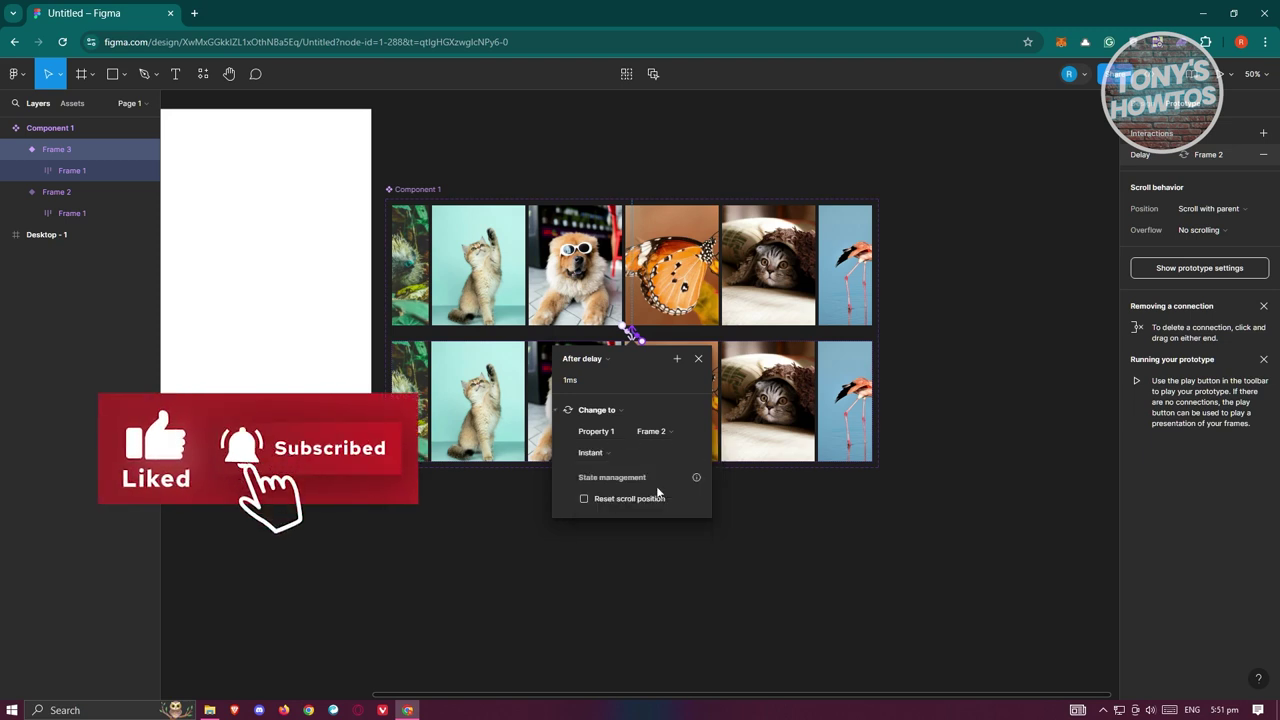
left_click(716, 381)
left_click(670, 581)
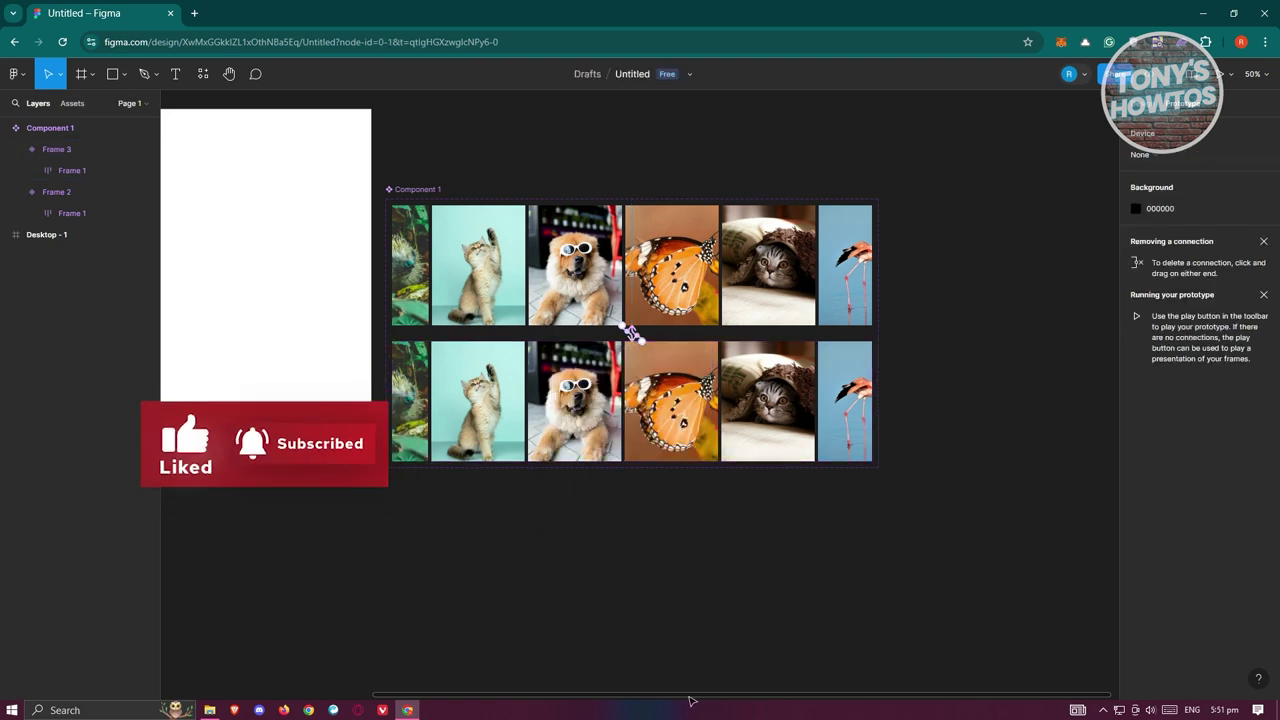
left_click_drag(705, 694, 309, 637)
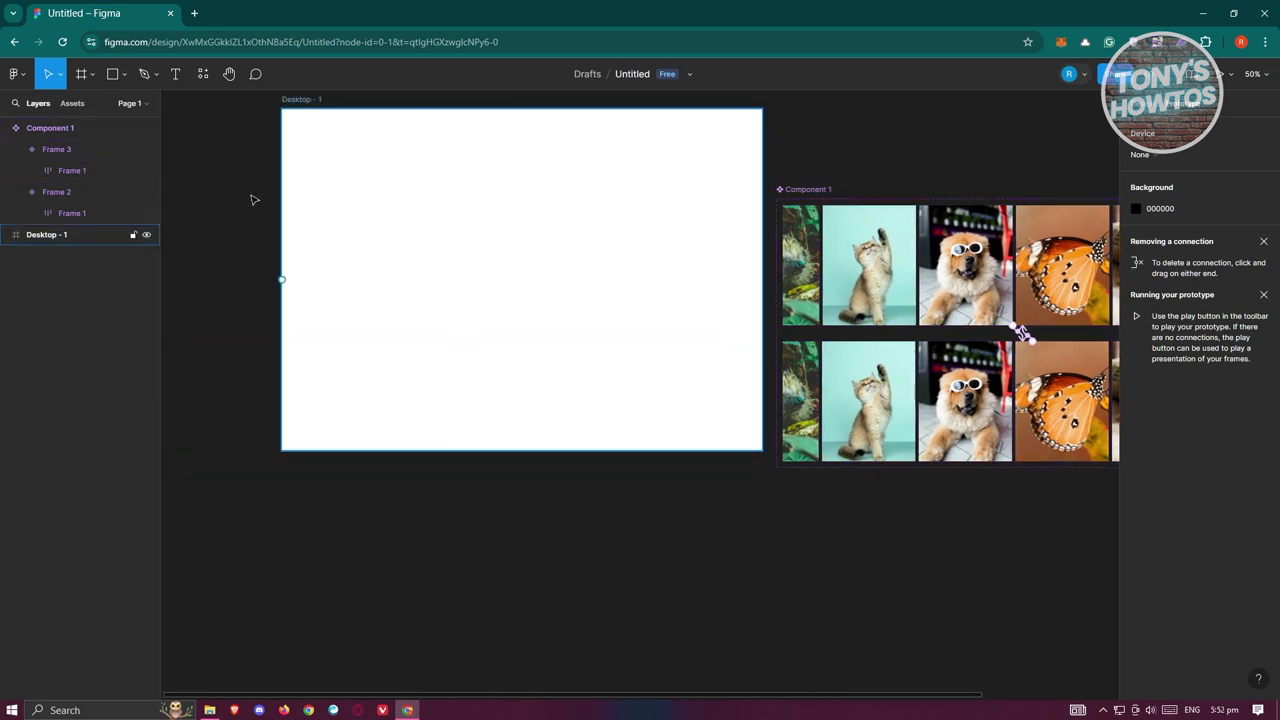
Drop a Component 1 instance from Assets into Desktop - 1 and make that frame the Flow 1 starting point.
left_click(74, 107)
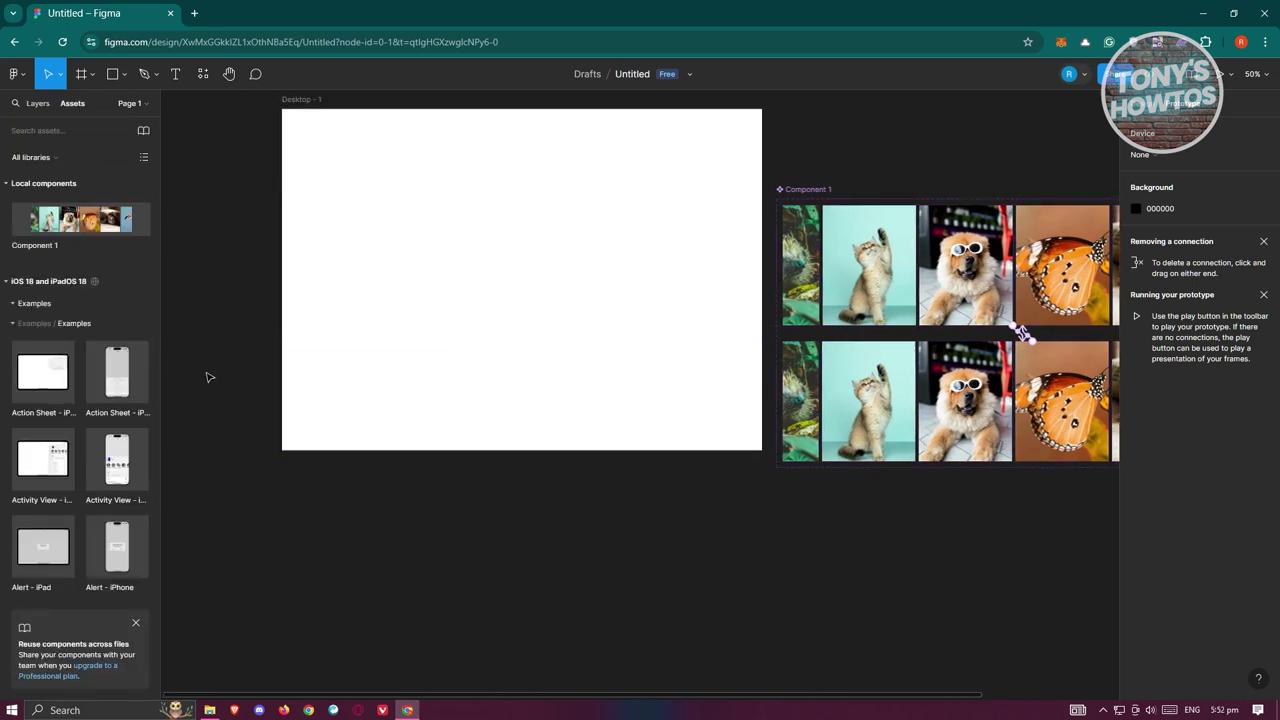
left_click_drag(141, 228, 639, 278)
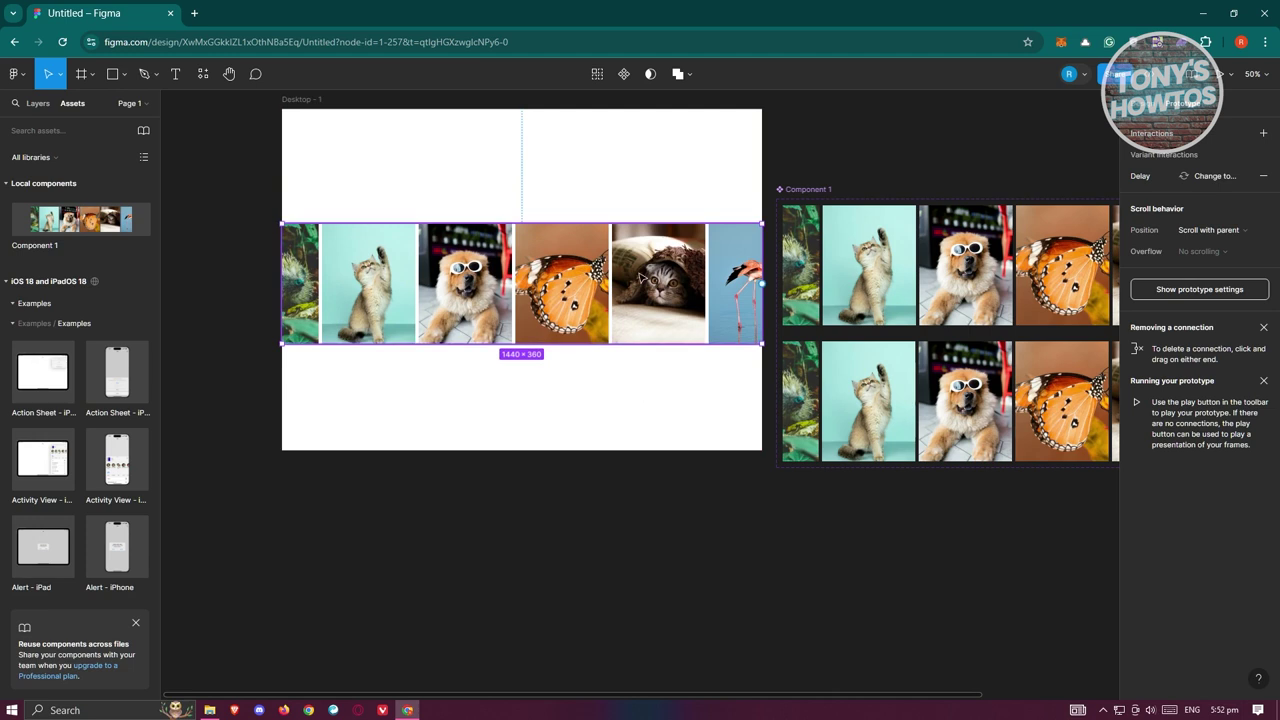
left_click(365, 125)
left_click(305, 99)
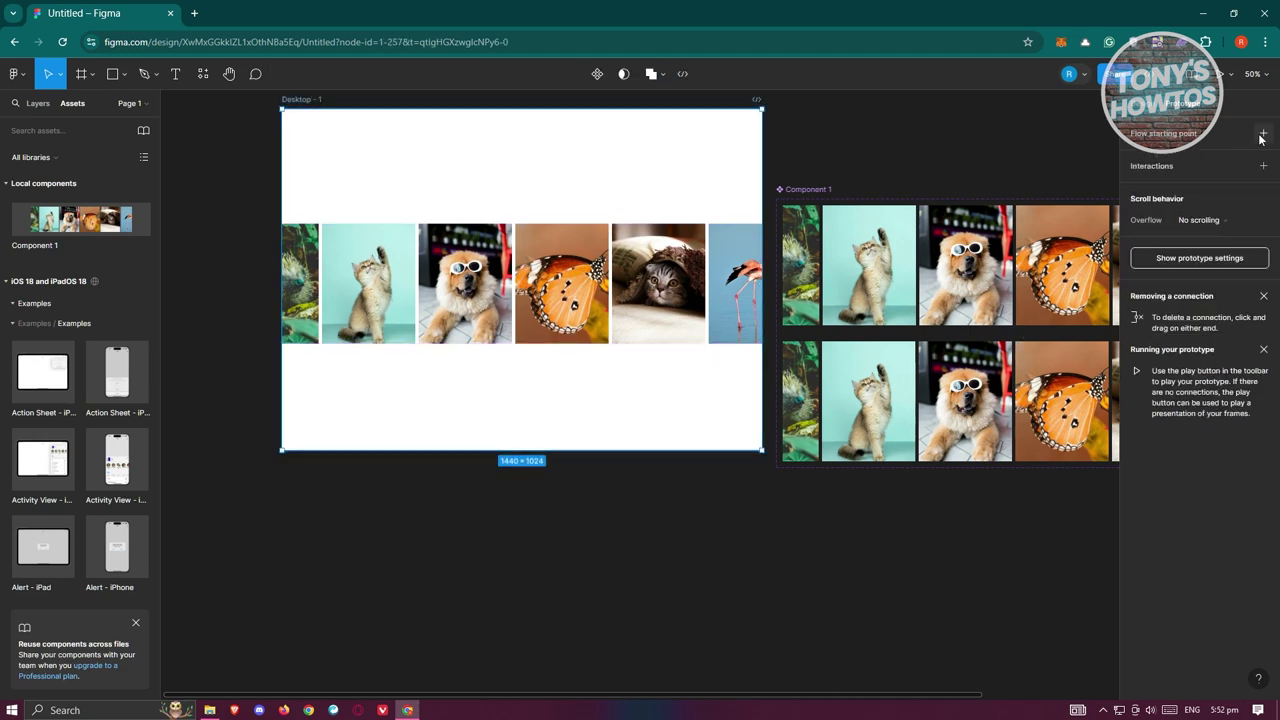
left_click(1264, 134)
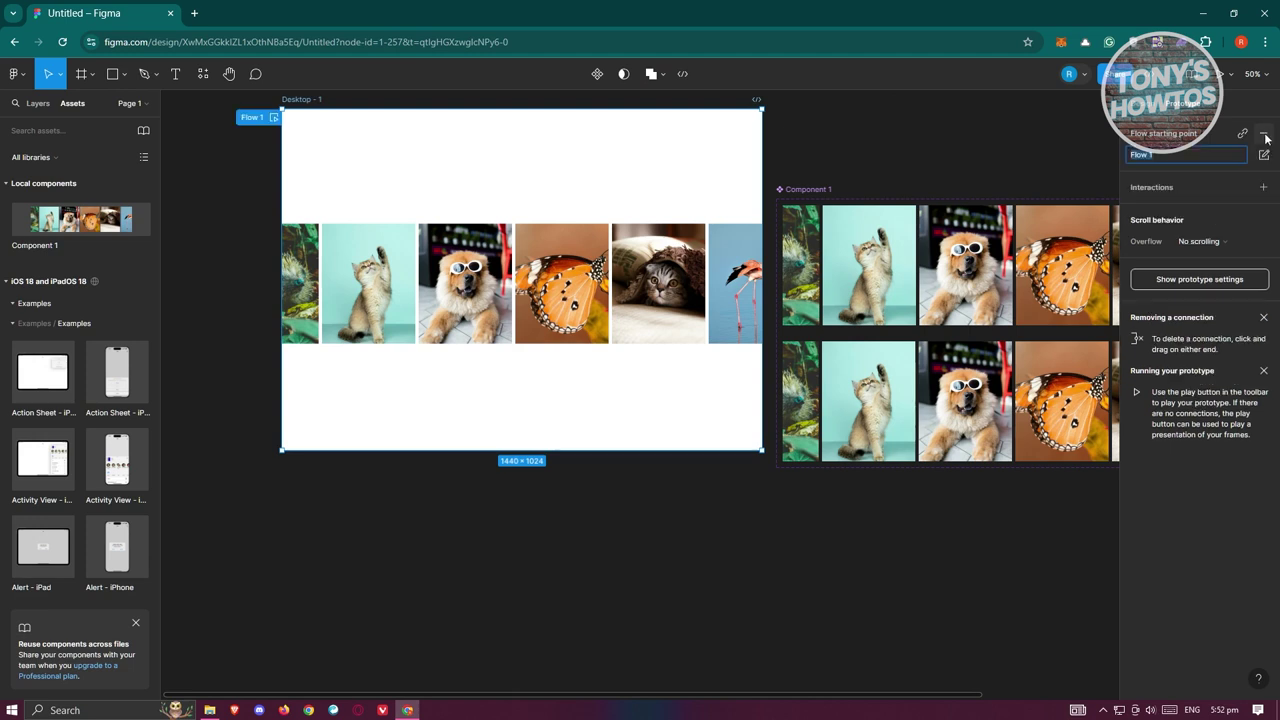
left_click(797, 152)
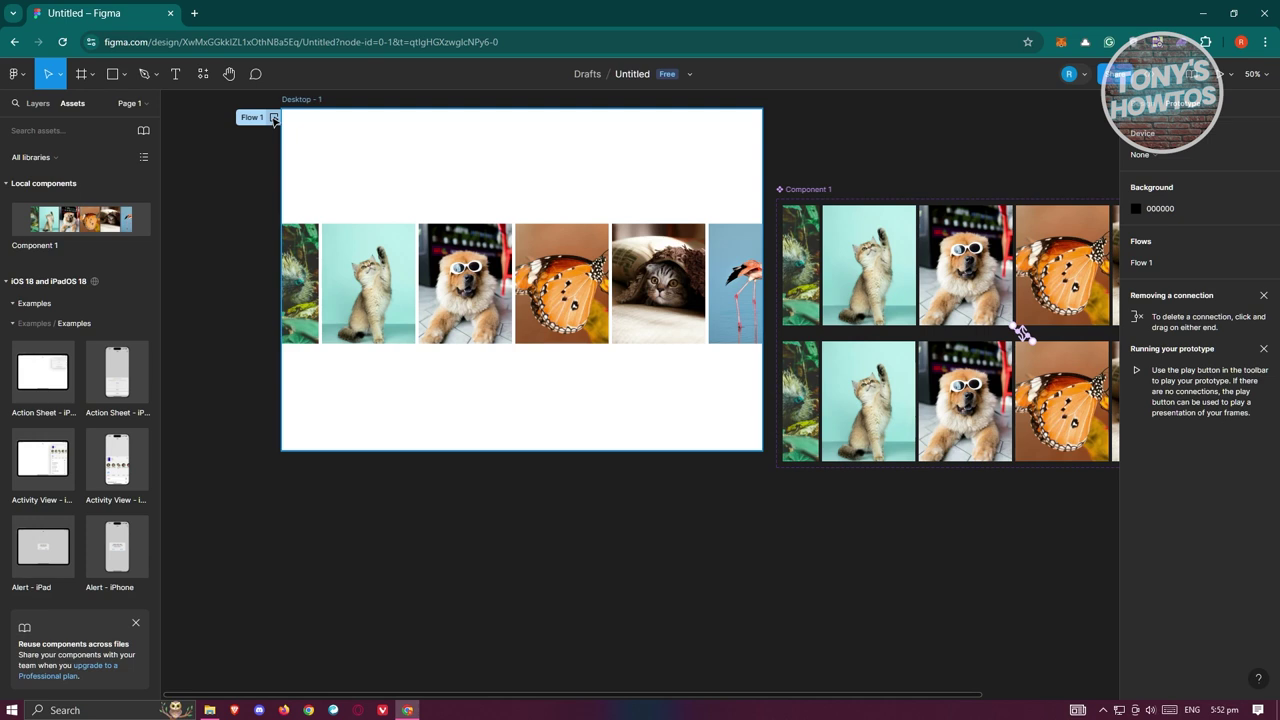
left_click(272, 117)
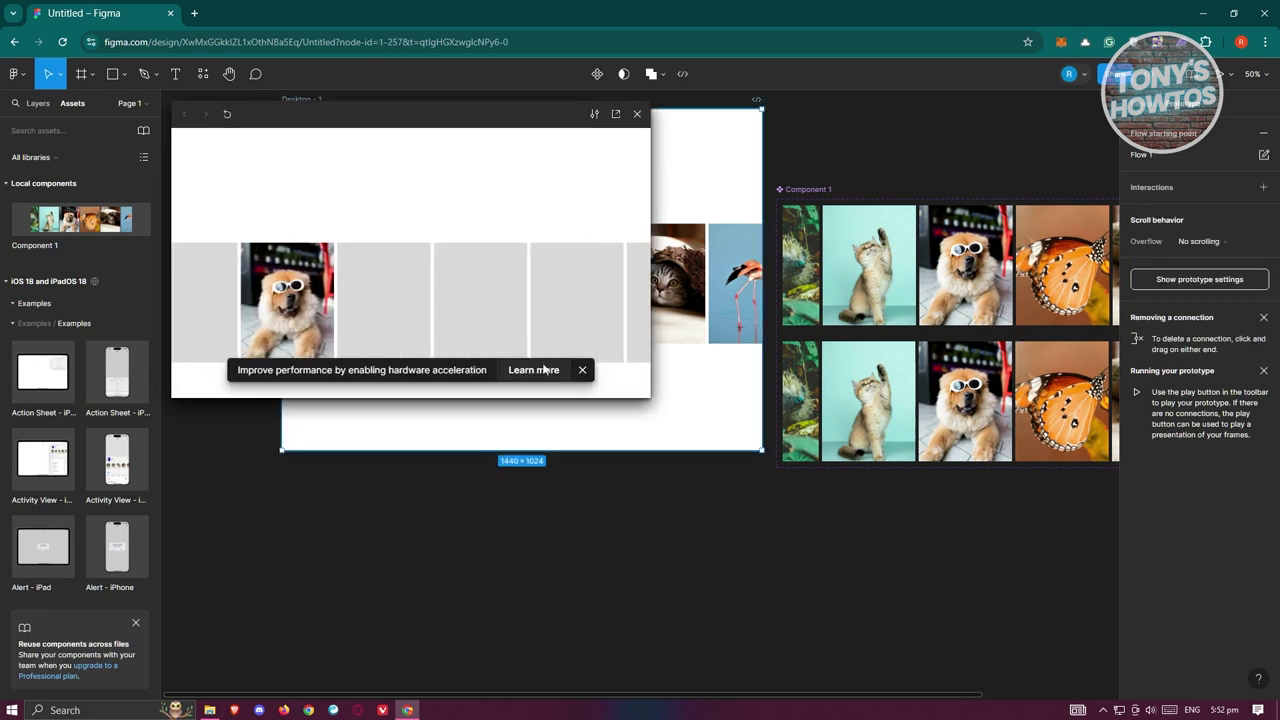
Resize and reposition the Flow 1 preview window, dismissing the hardware-acceleration notice, to watch the photos scroll.
left_click_drag(655, 403, 655, 445)
left_click(583, 418)
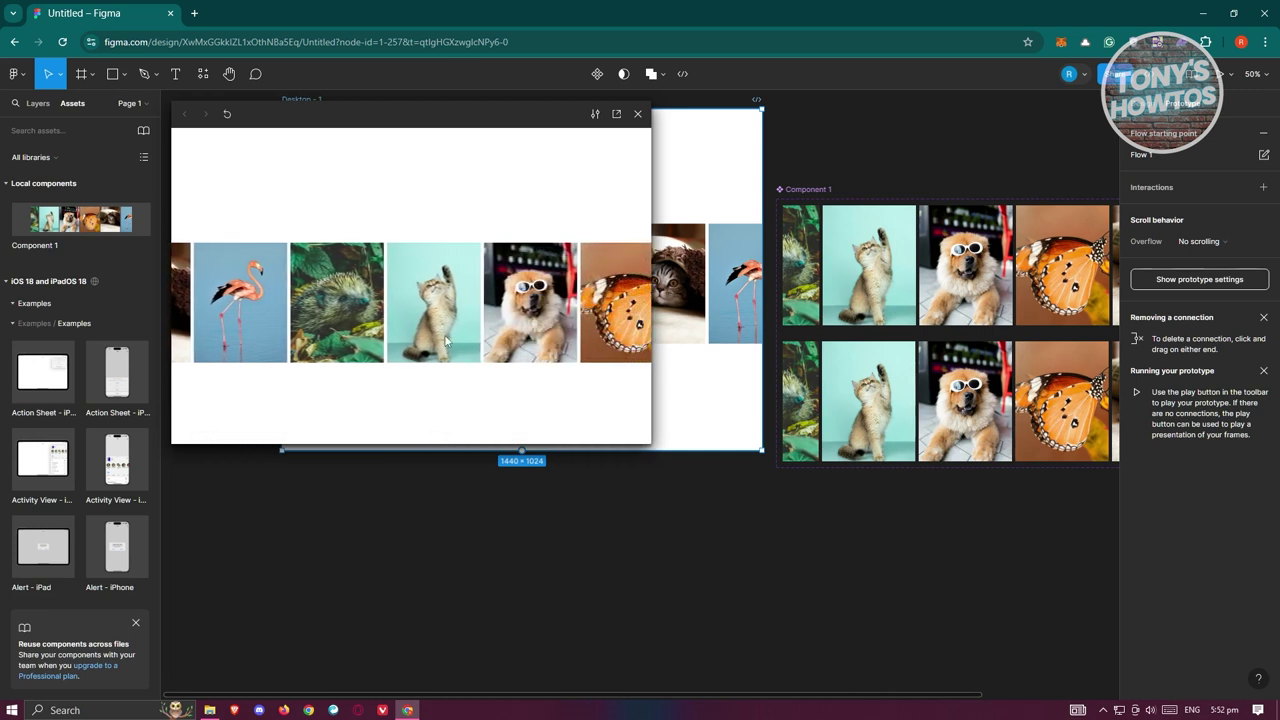
left_click_drag(380, 122, 641, 162)
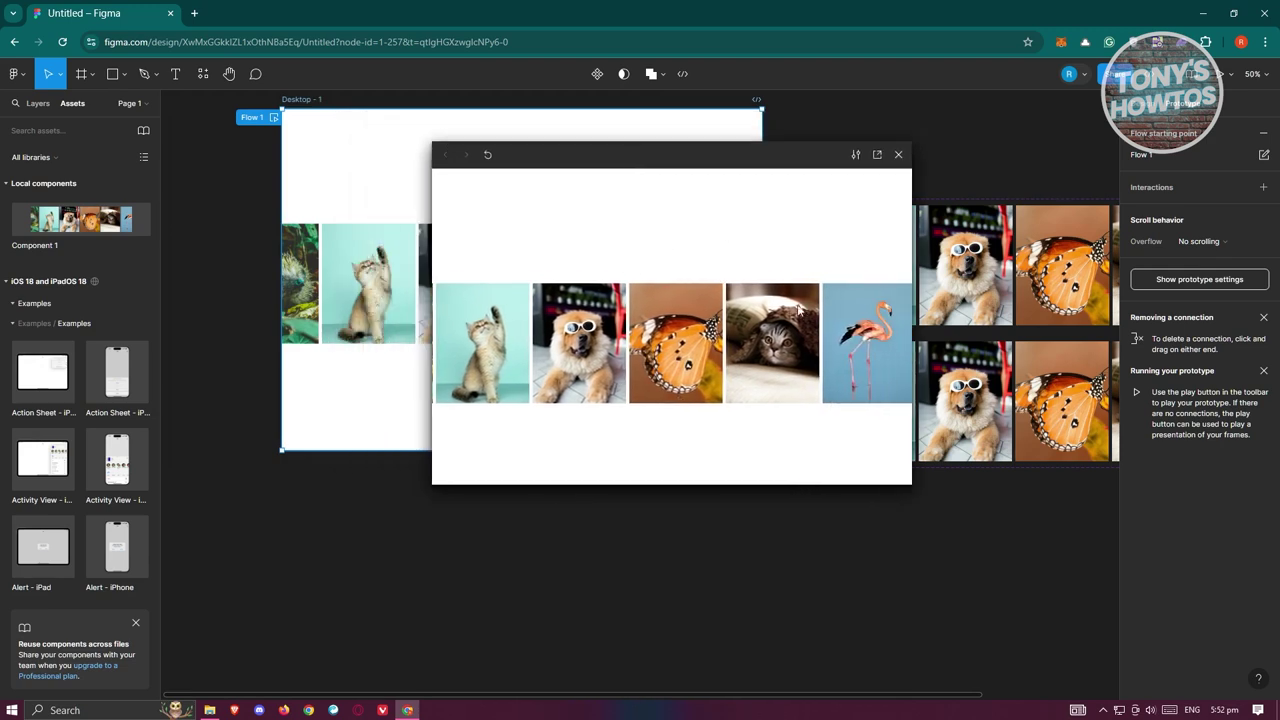
left_click_drag(757, 160, 833, 421)
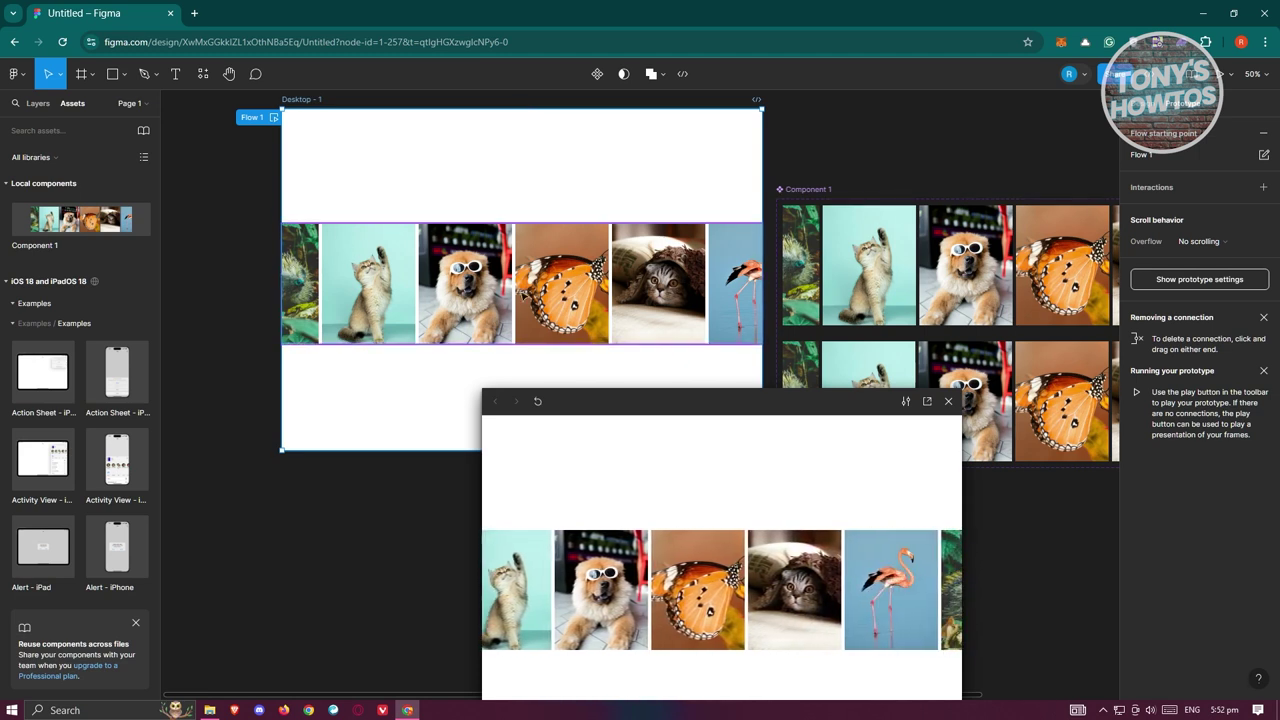
left_click_drag(633, 407, 425, 228)
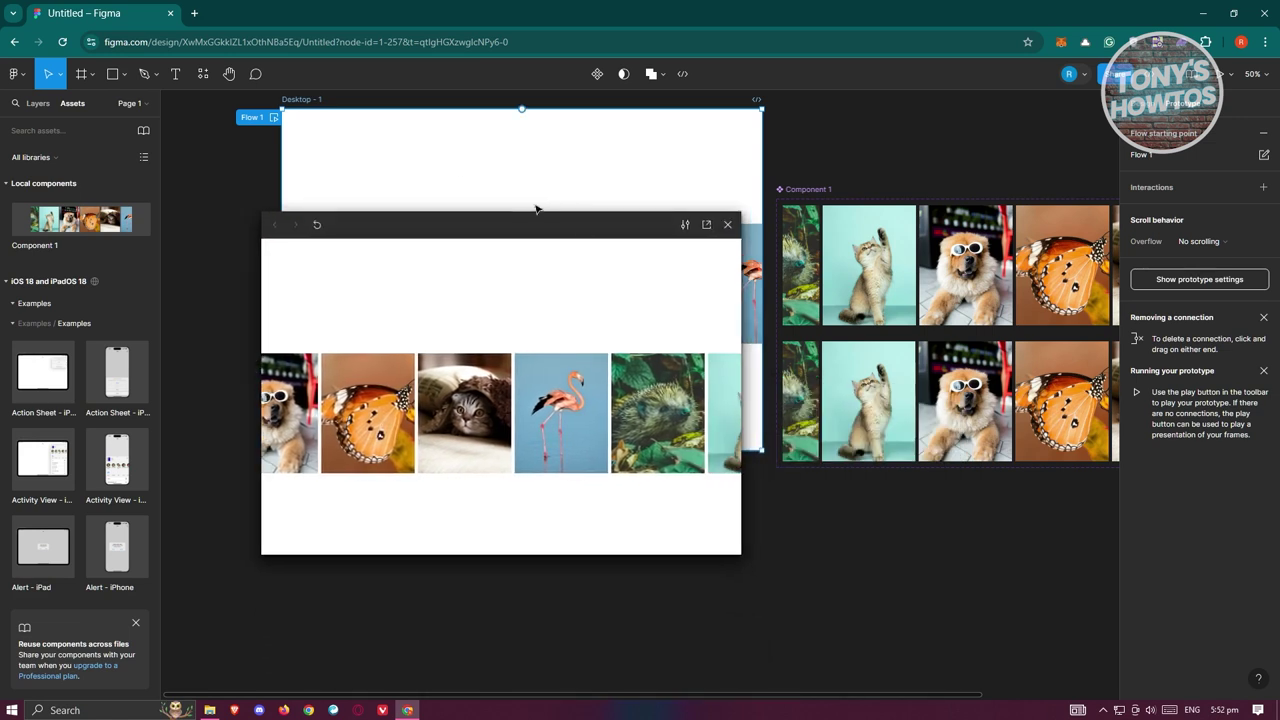